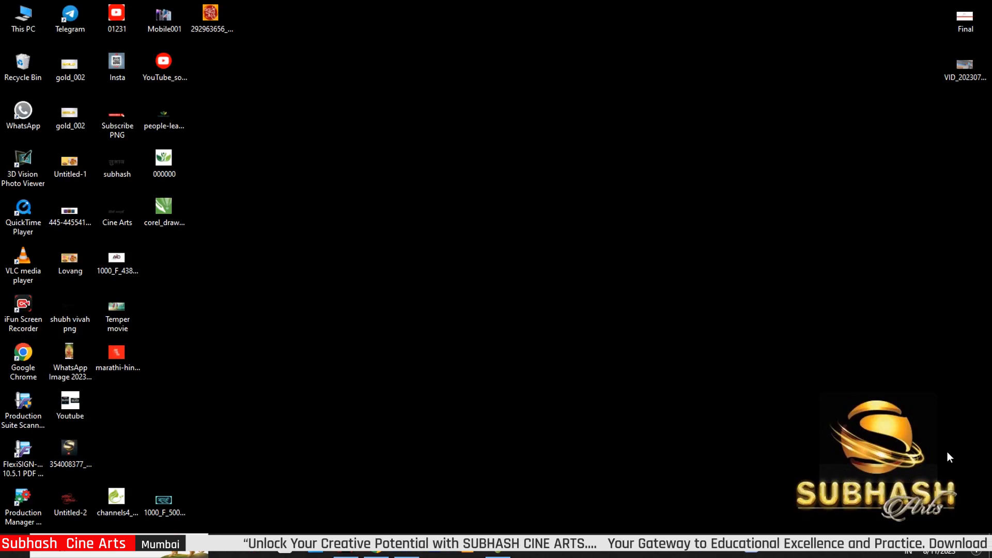
Step: Extract the 11-8-23 archive in place within the Downloads folder, entering the archive password
double_click(27, 24)
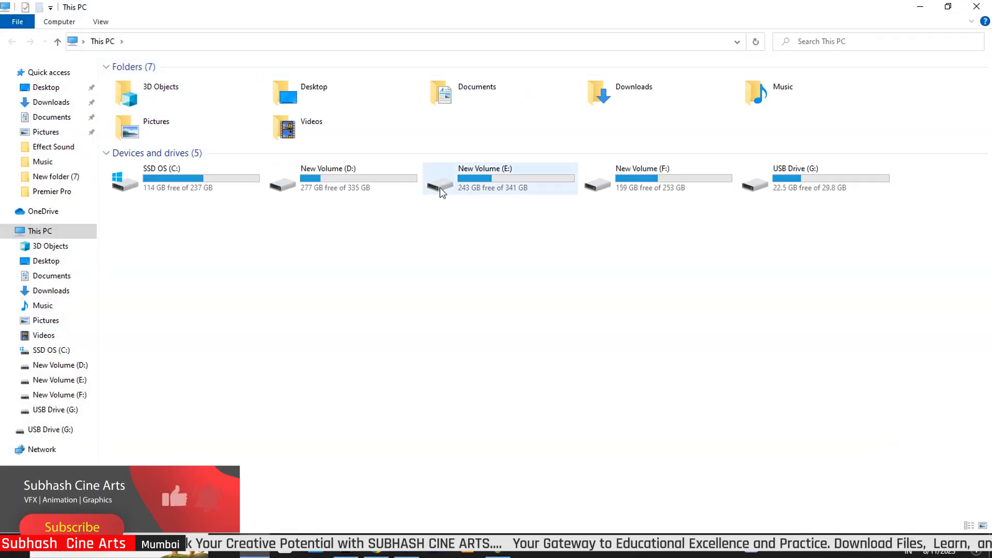
left_click(55, 104)
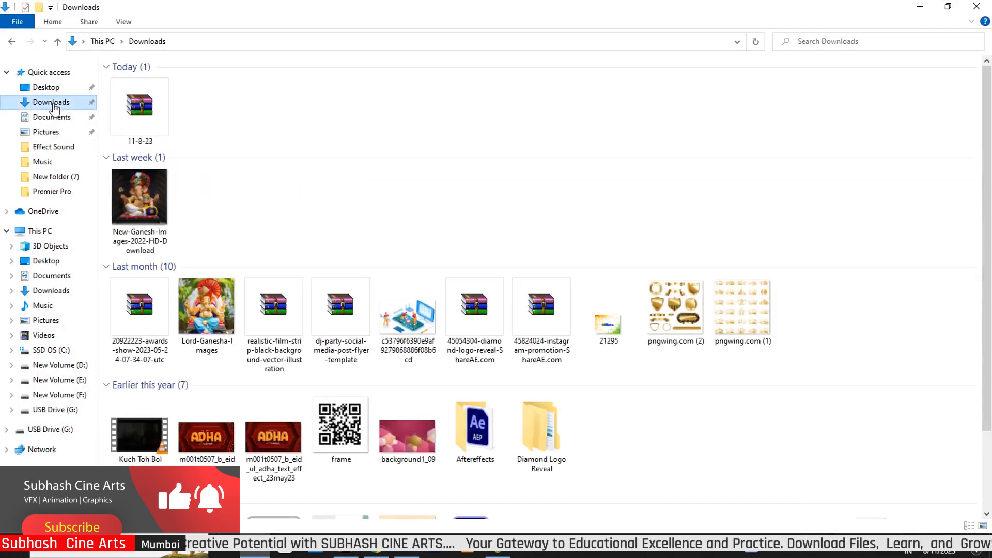
left_click(147, 115)
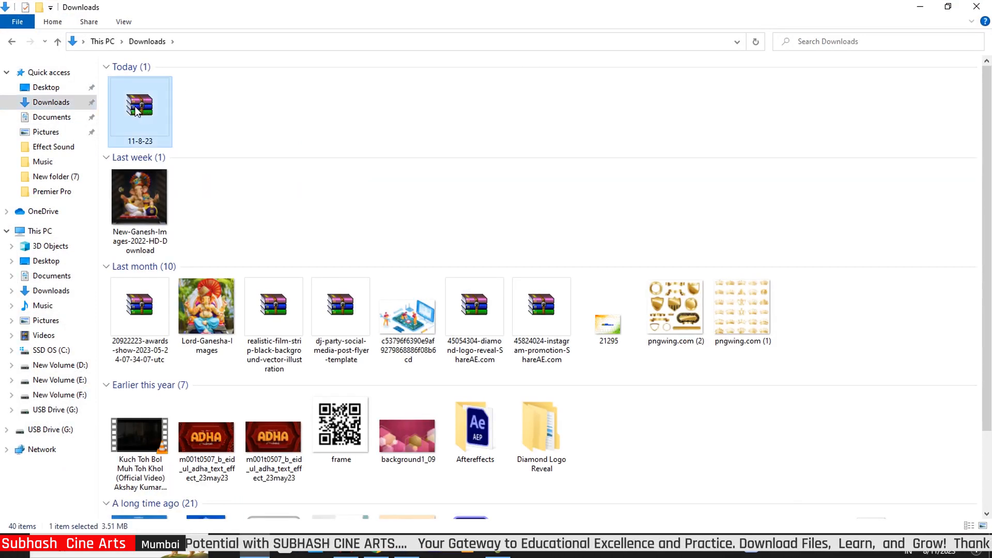
right_click(148, 120)
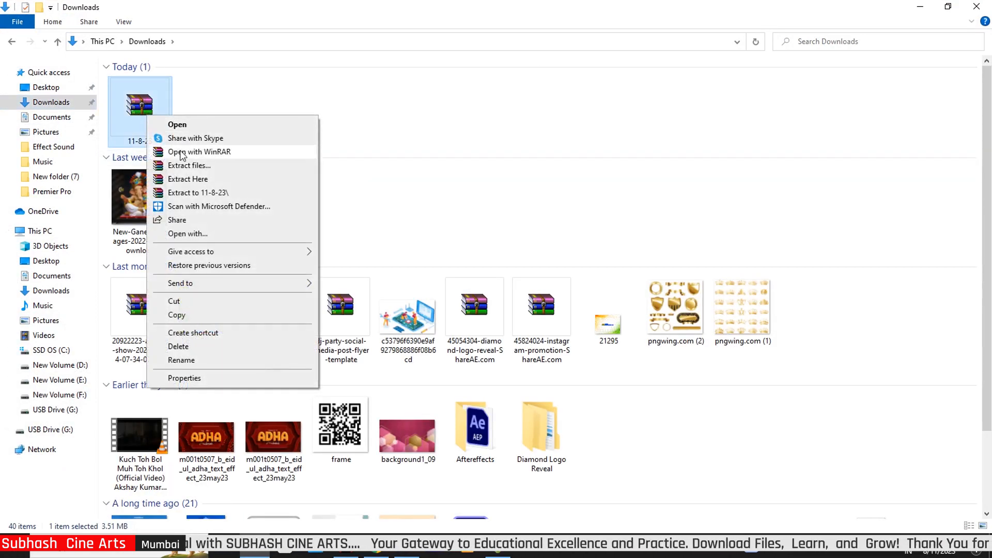
left_click(199, 181)
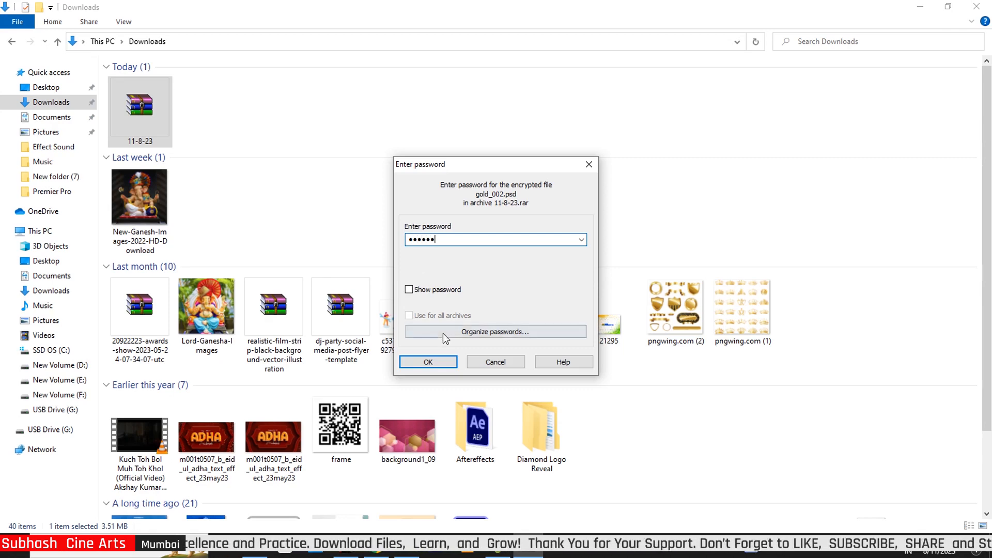
left_click(450, 365)
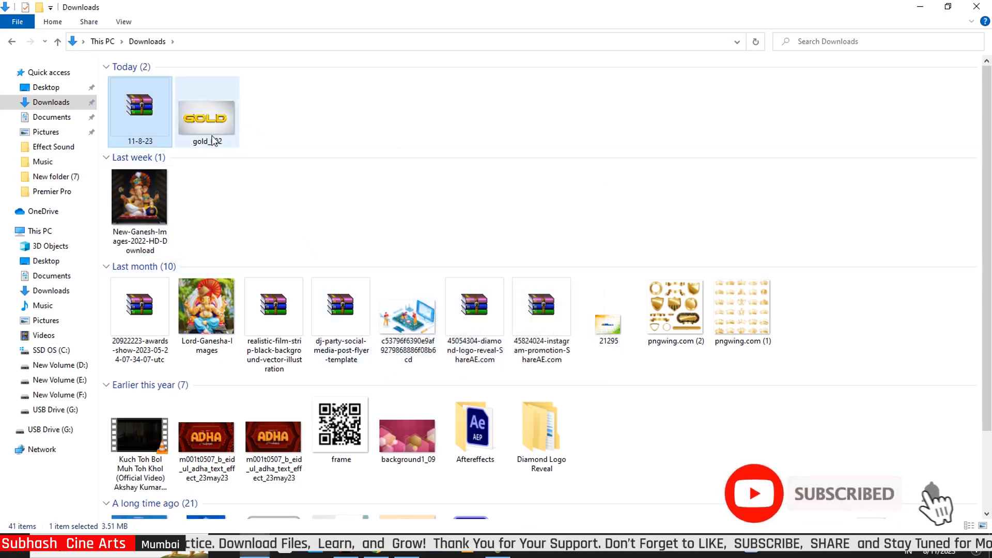
Step: Switch to Photoshop and open the extracted gold_002 file from the Downloads folder
left_click(220, 124)
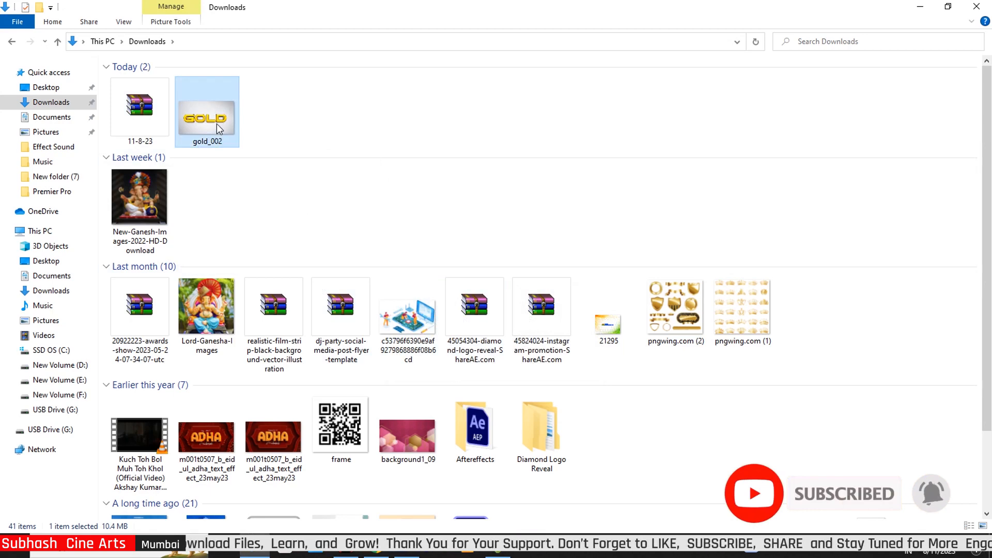
left_click_drag(220, 129, 452, 338)
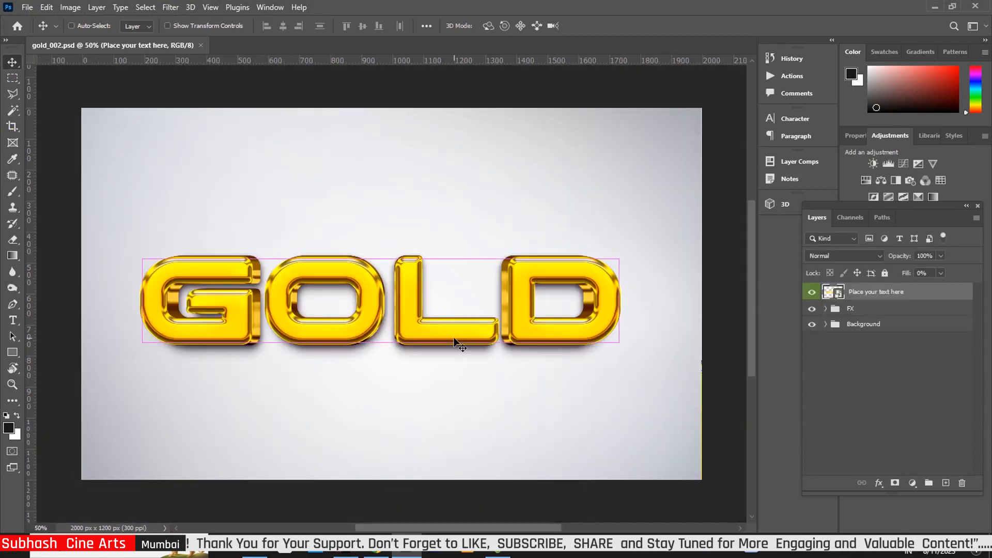
scroll(454, 342, "up", 1)
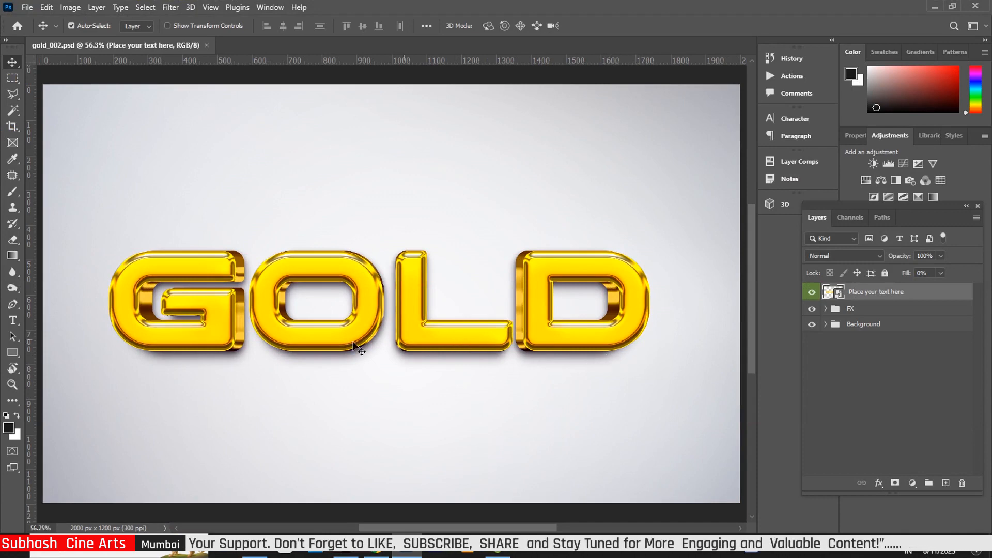
Step: Open the contents of the "Place your text here" smart object and replace its text with "GOLD"
double_click(837, 293)
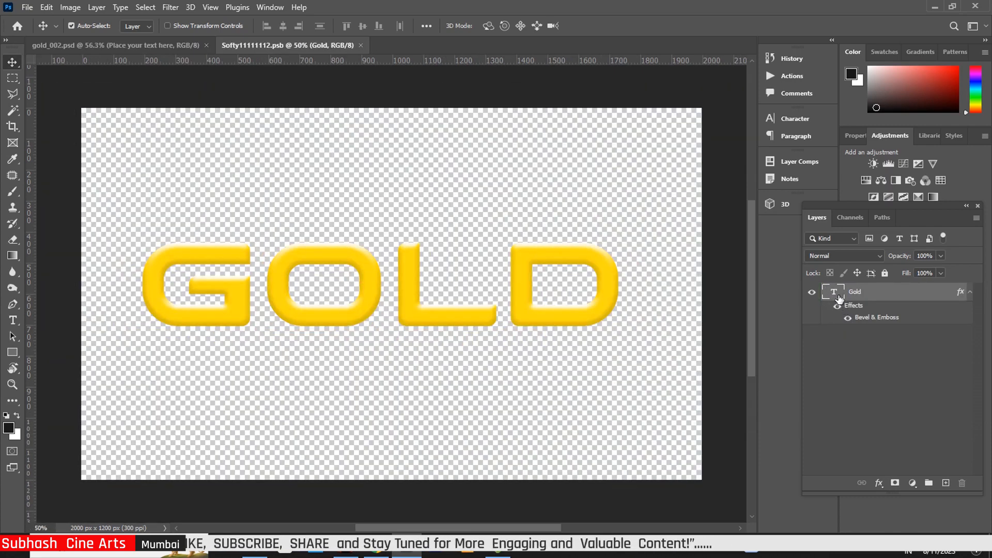
double_click(837, 299)
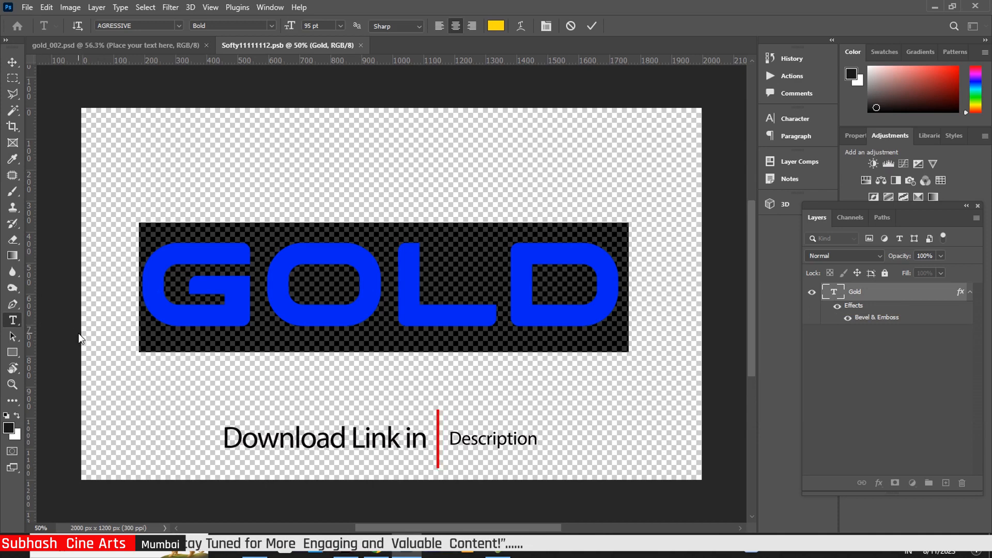
type("O")
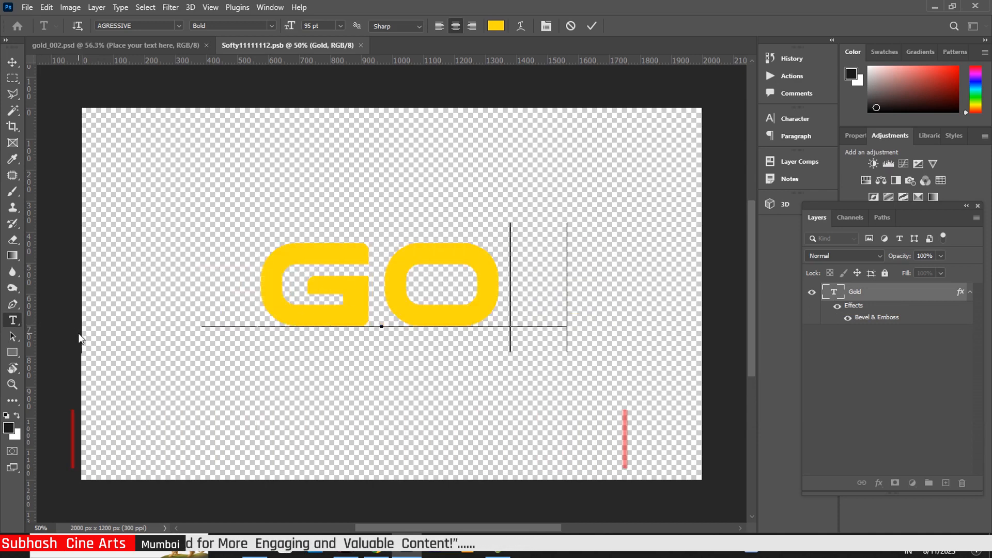
type("LD")
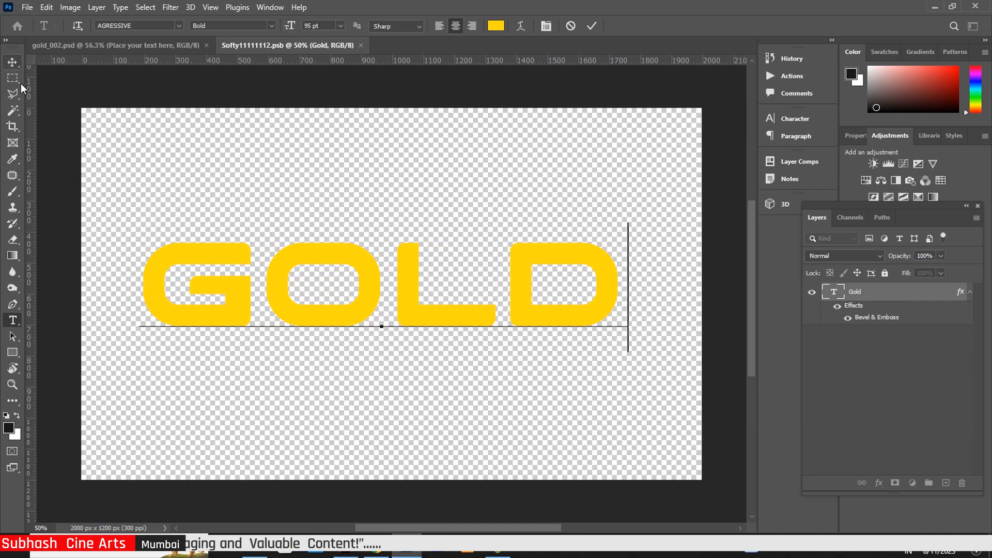
left_click(12, 63)
Step: Preview different fonts on the GOLD text layer and set its font to Dinova Black
left_click(13, 321)
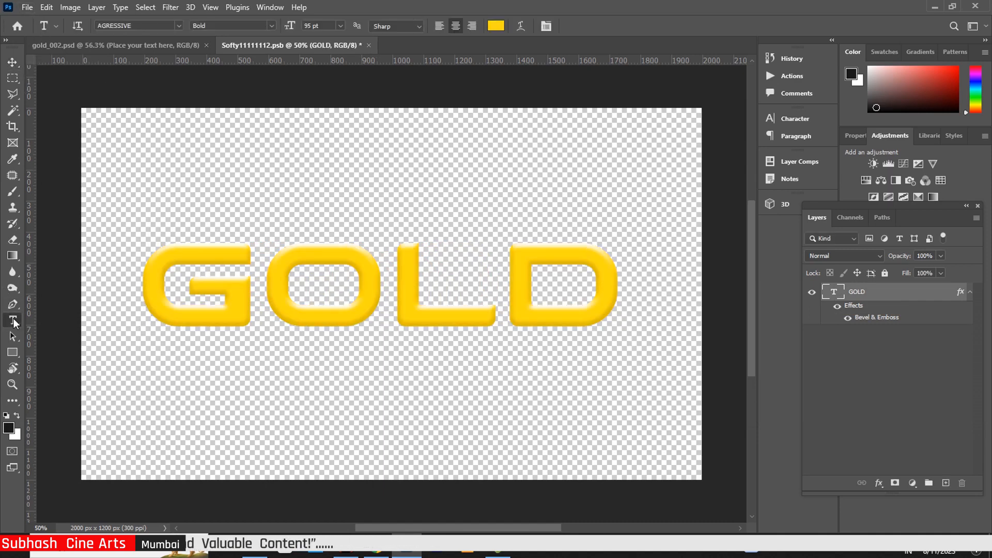
left_click(178, 26)
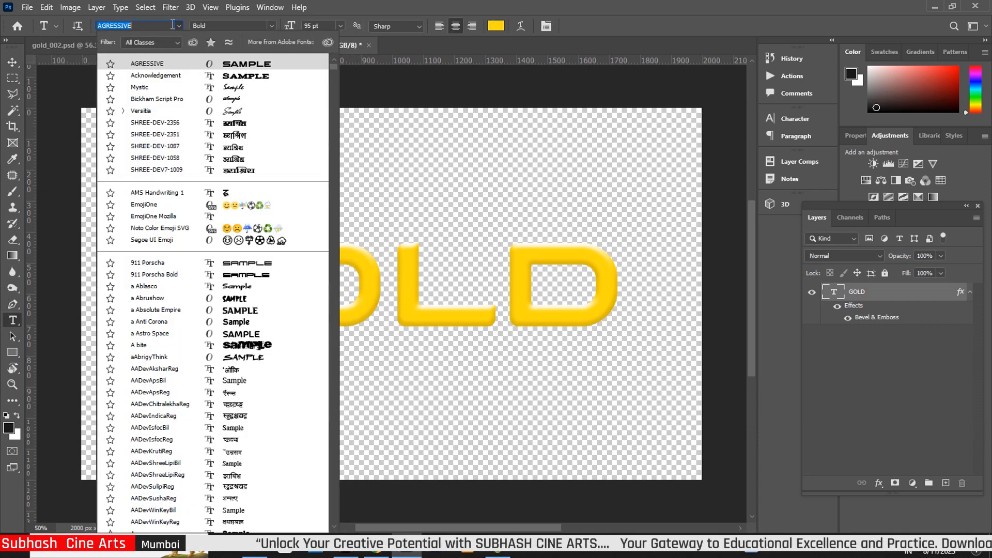
key("Down")
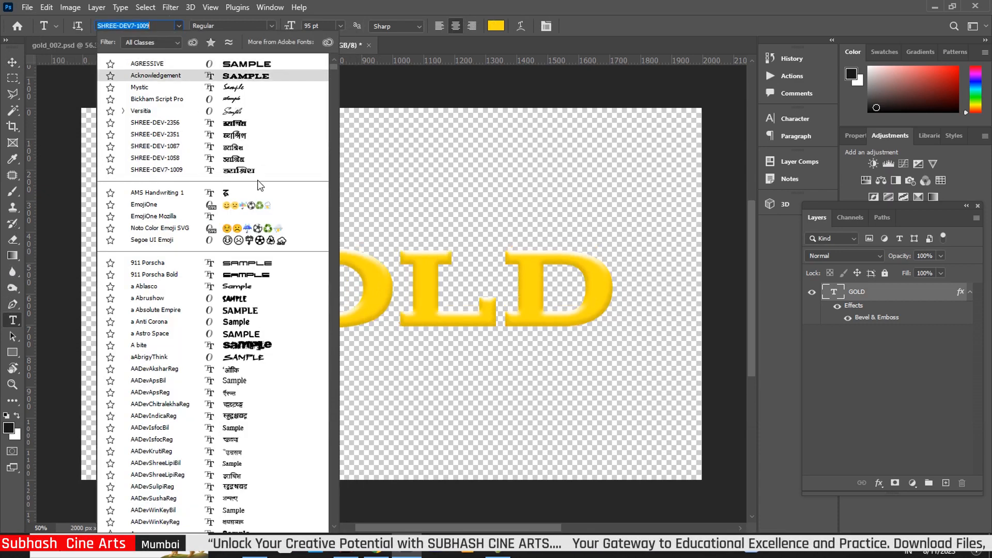
key("Down")
key("Down")
key("Down")
key("Down")
key("Down")
key("Down")
key("Down")
key("Down")
key("Down")
key("Down")
key("Down")
key("Down")
key("Down")
key("Down")
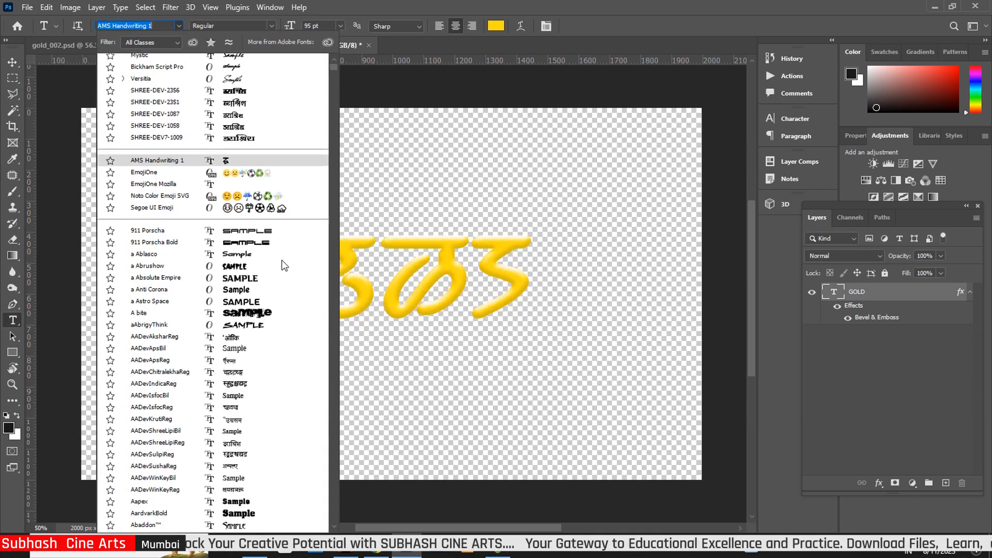
key("Down")
key("Down")
key("Down")
key("Down")
key("Down")
key("Down")
key("Down")
key("Down")
key("Down")
key("Down")
key("Down")
key("Down")
key("Down")
key("Down")
key("Down")
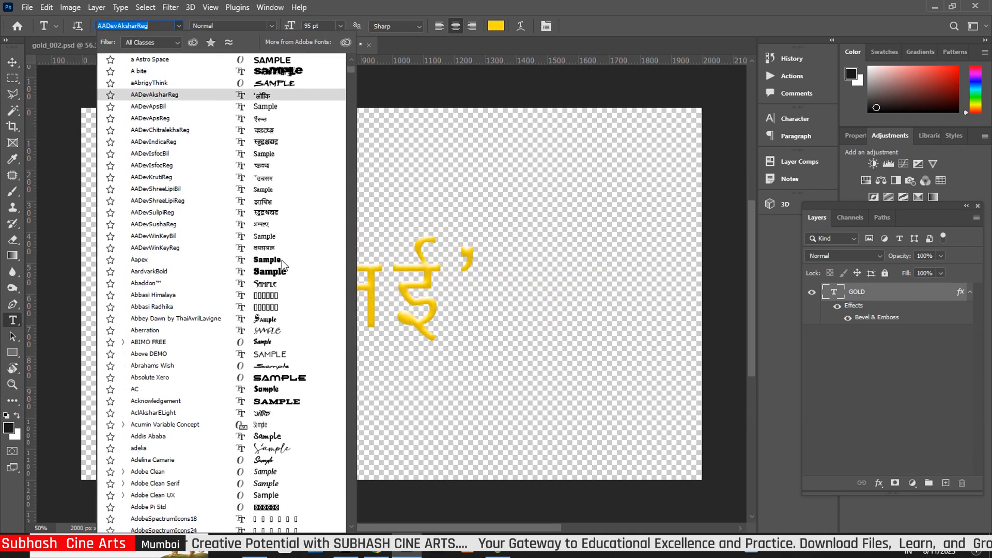
key("Down")
key("Down")
key("Down")
key("Down")
key("Down")
key("Down")
key("Down")
key("Down")
key("Down")
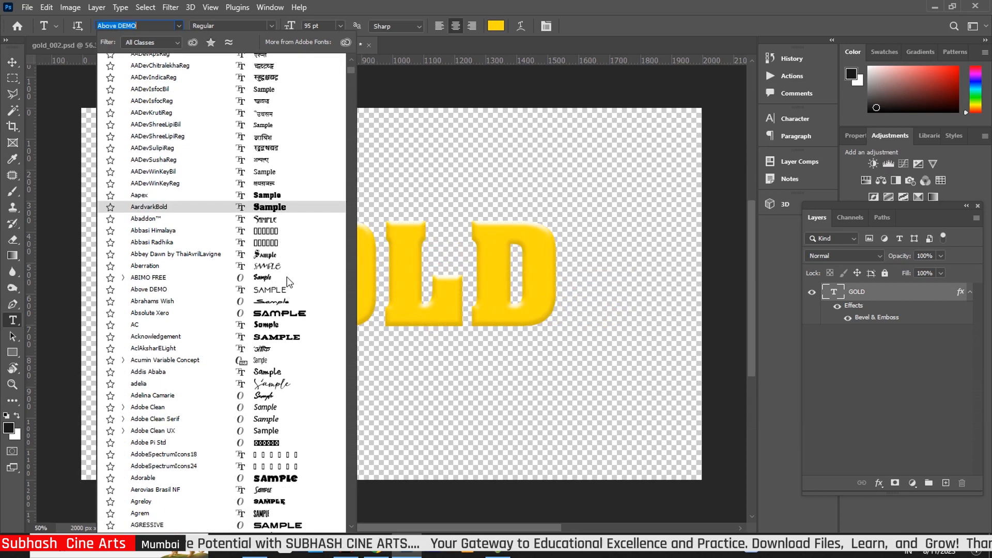
key("Down")
key("Down")
key("Down")
key("Down")
key("Down")
key("Down")
key("Down")
key("Down")
key("Down")
key("Down")
key("Down")
key("Down")
key("Down")
key("Down")
key("Down")
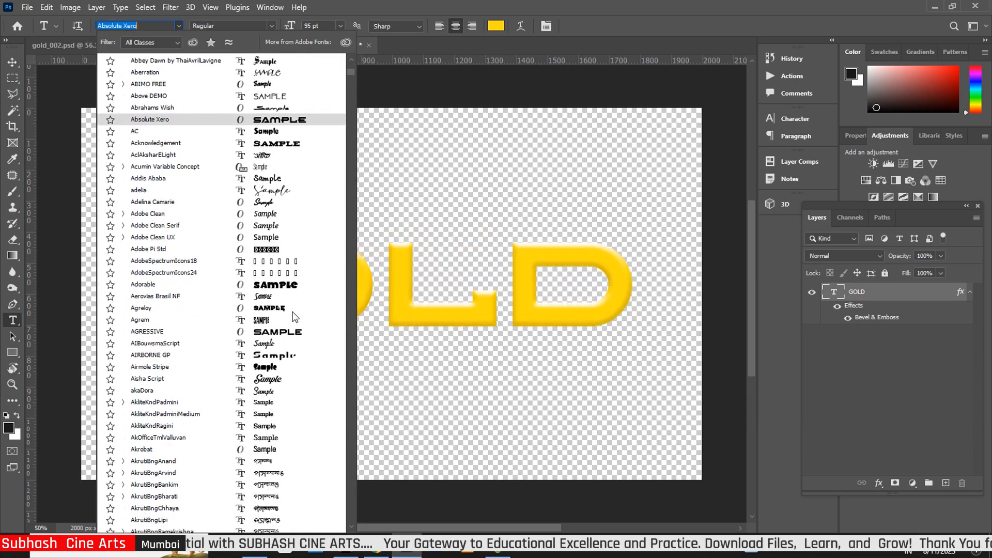
key("Down")
key("Down")
key("Down")
key("Down")
key("Down")
key("Down")
key("Down")
key("Down")
key("Down")
key("Down")
key("Down")
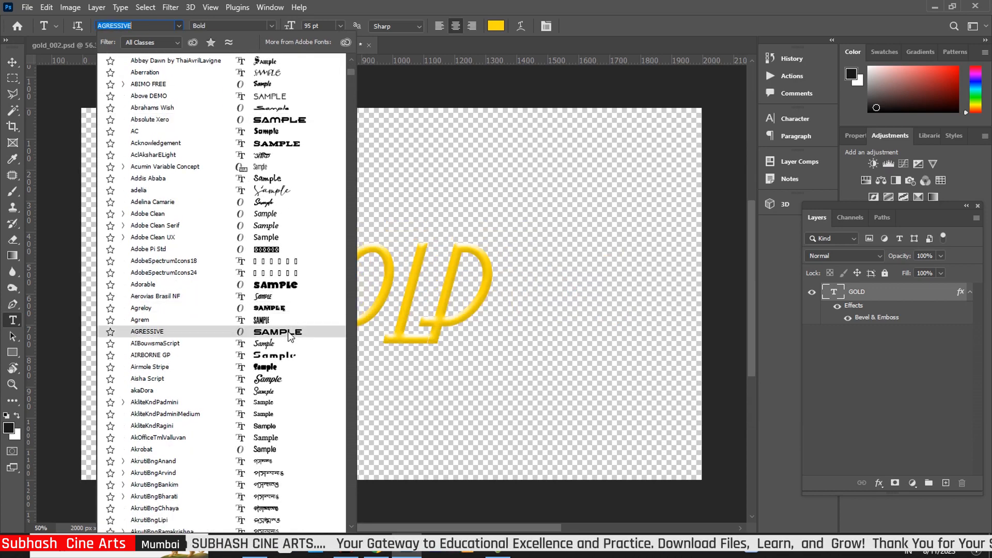
key("Down")
key("Down")
key("Down")
key("Down")
key("Down")
key("Down")
key("Down")
key("Down")
key("Down")
key("Down")
key("Down")
key("Down")
key("Down")
key("Down")
key("Down")
key("Down")
key("Down")
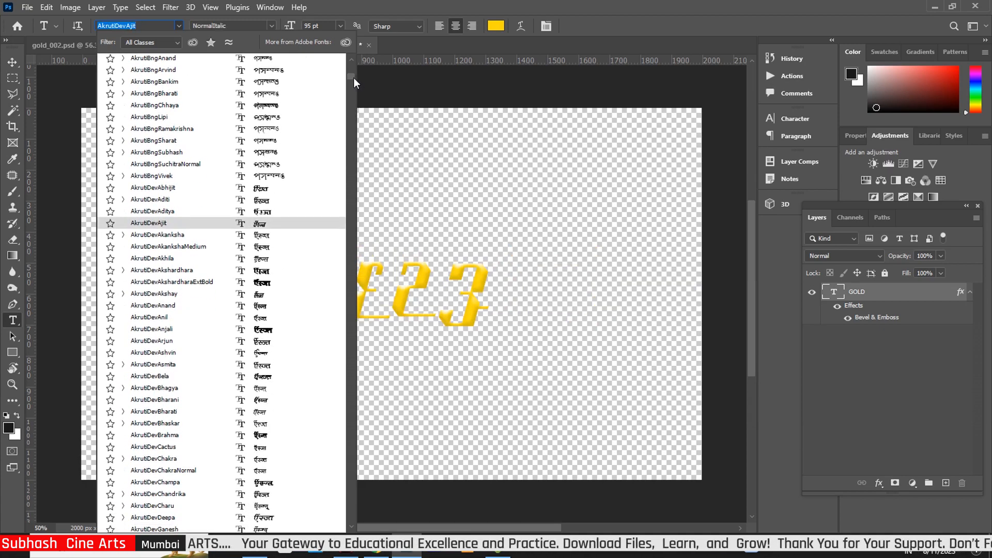
left_click_drag(353, 77, 352, 165)
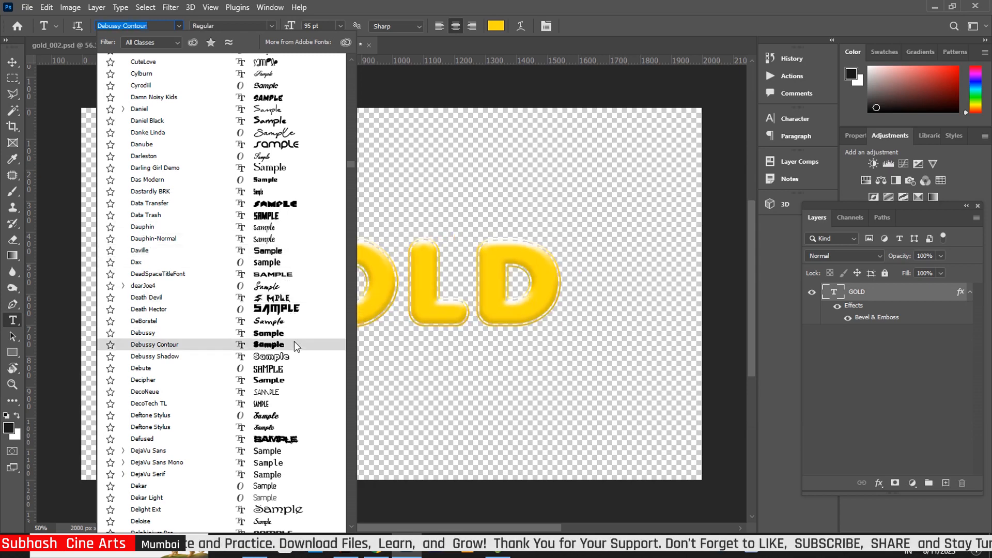
scroll(285, 350, "down", 2)
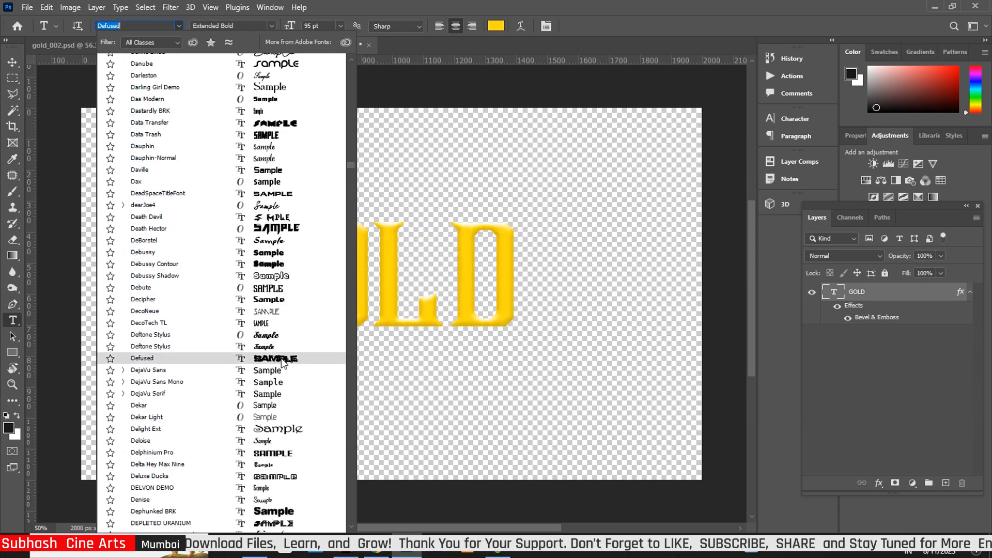
key("Escape")
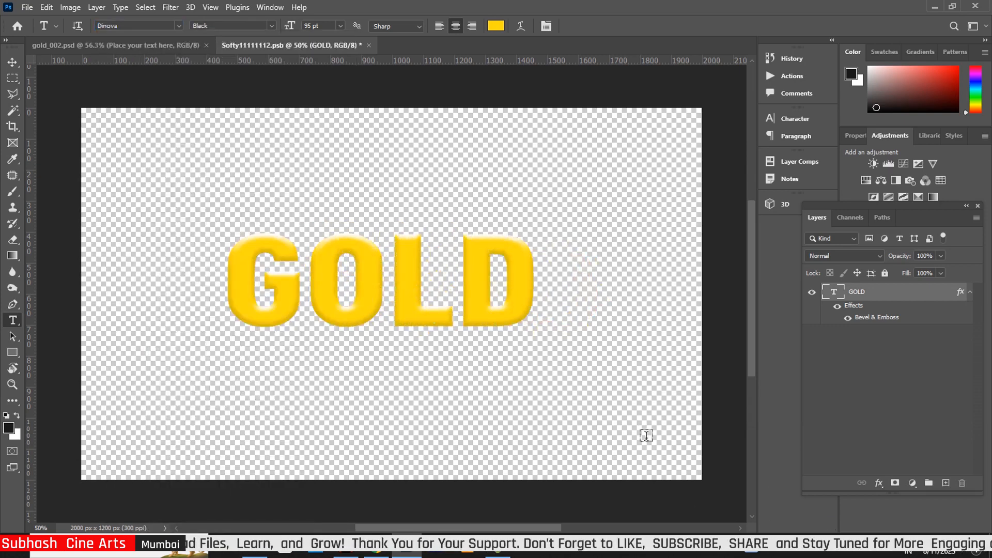
Step: Scale the GOLD text to about 131%, centre it horizontally on the canvas, and save and close the smart object
left_click(12, 62)
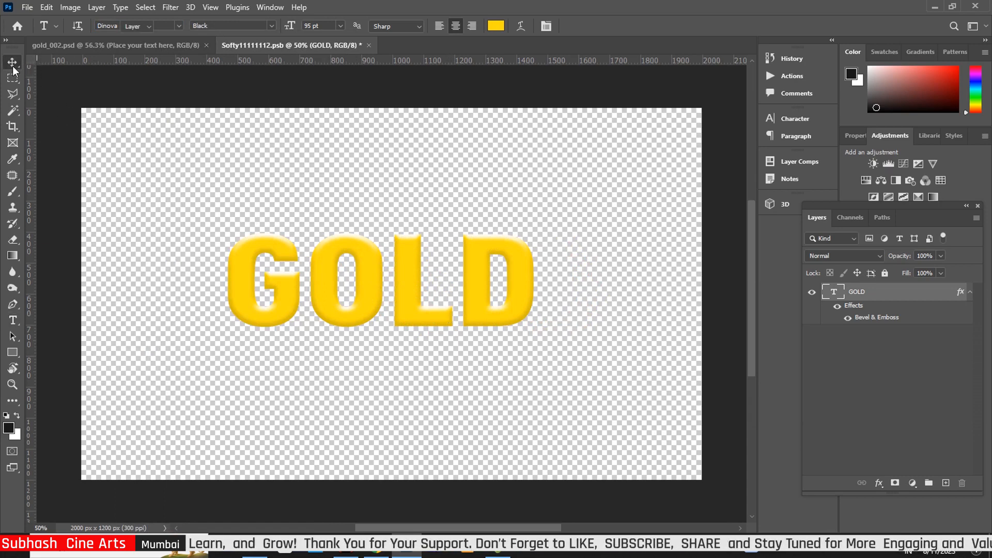
key("ctrl+t")
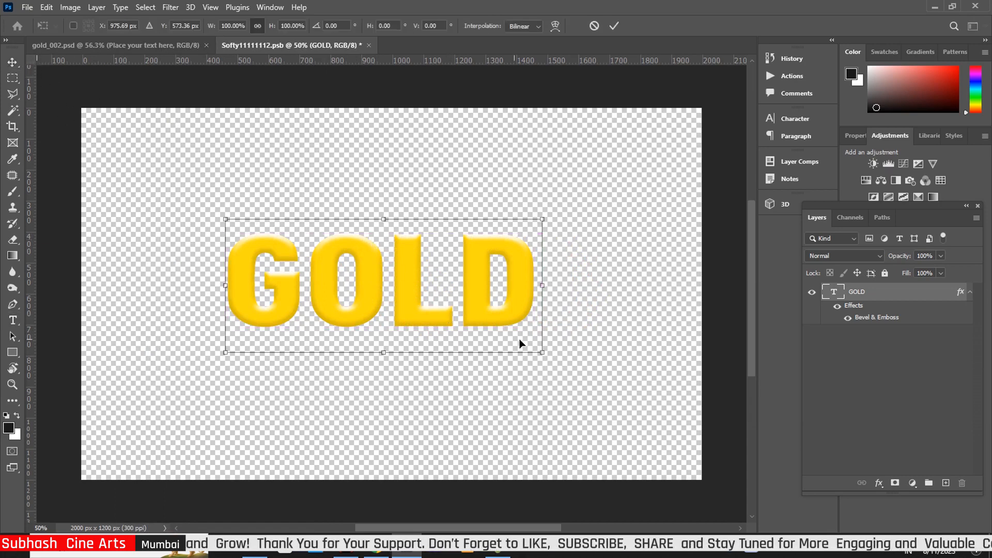
left_click_drag(542, 354, 600, 377)
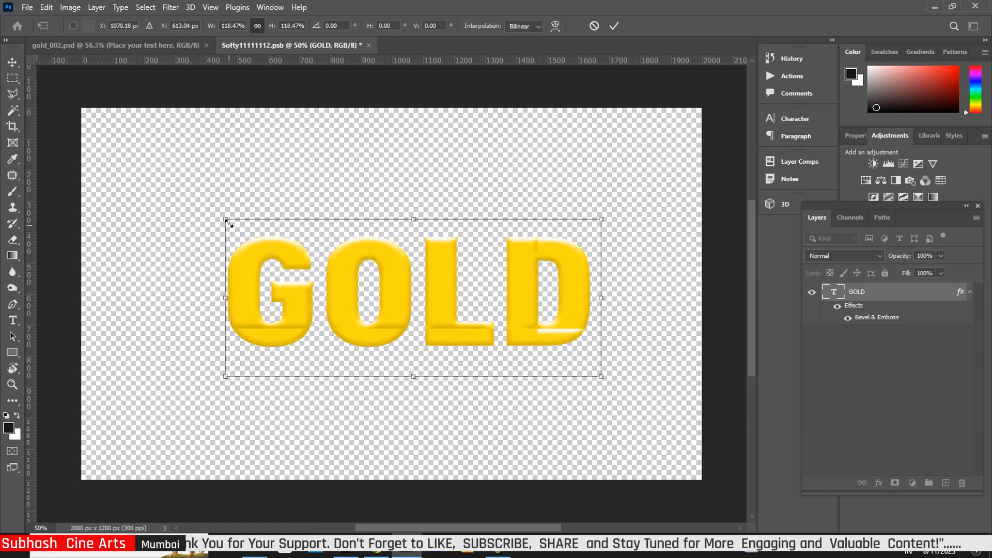
left_click_drag(225, 219, 187, 204)
mouse_move(430, 292)
left_mouse_down()
mouse_move(438, 285)
mouse_move(405, 282)
mouse_move(433, 281)
left_mouse_up()
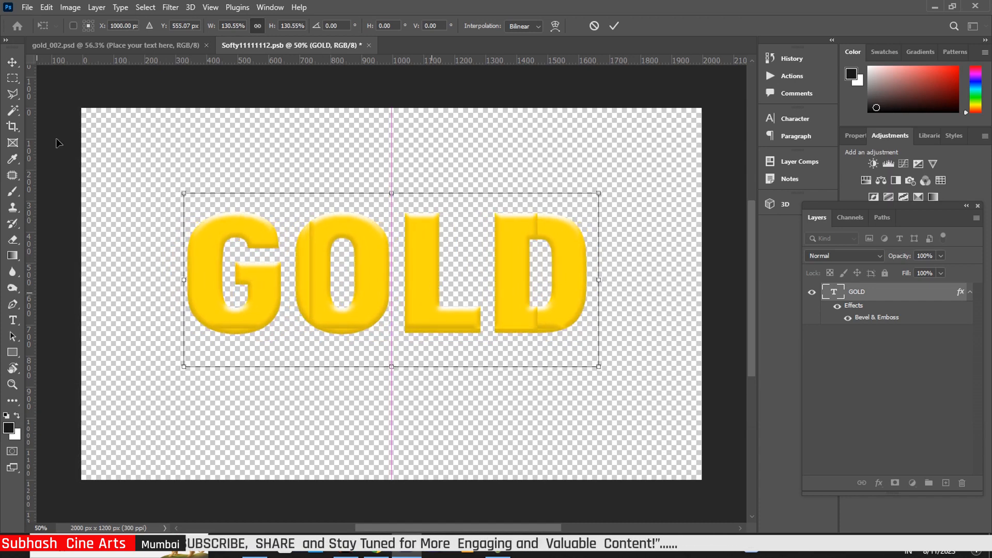
left_click(18, 62)
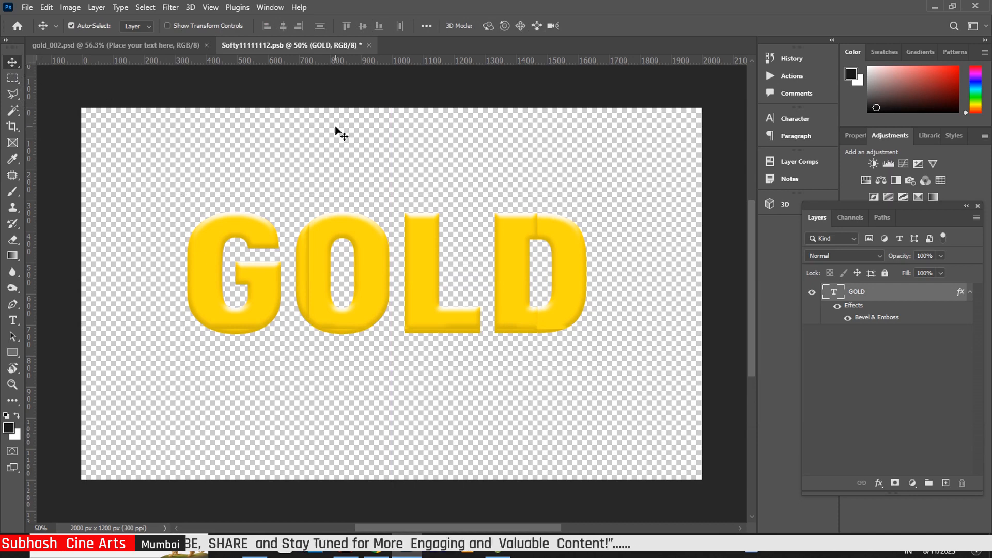
left_click(370, 46)
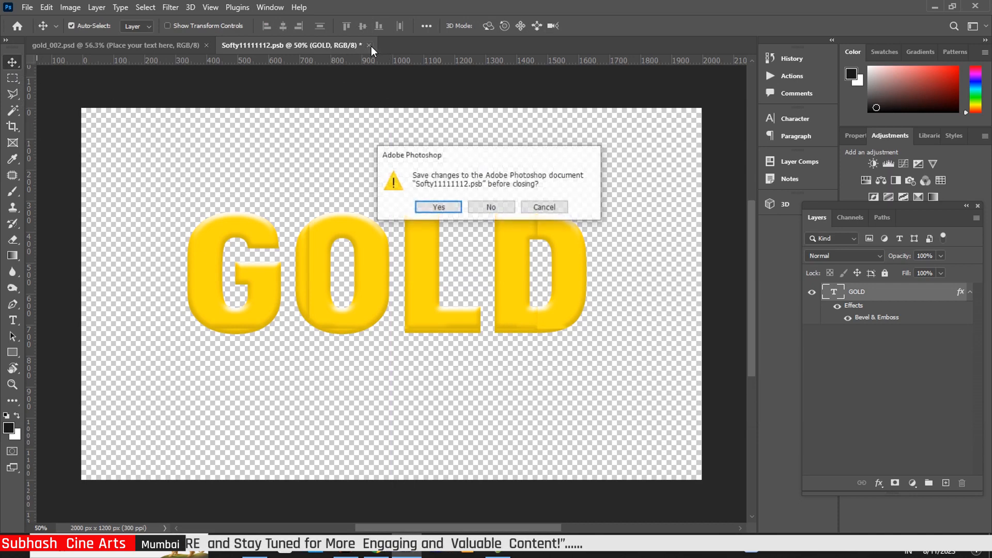
left_click(438, 207)
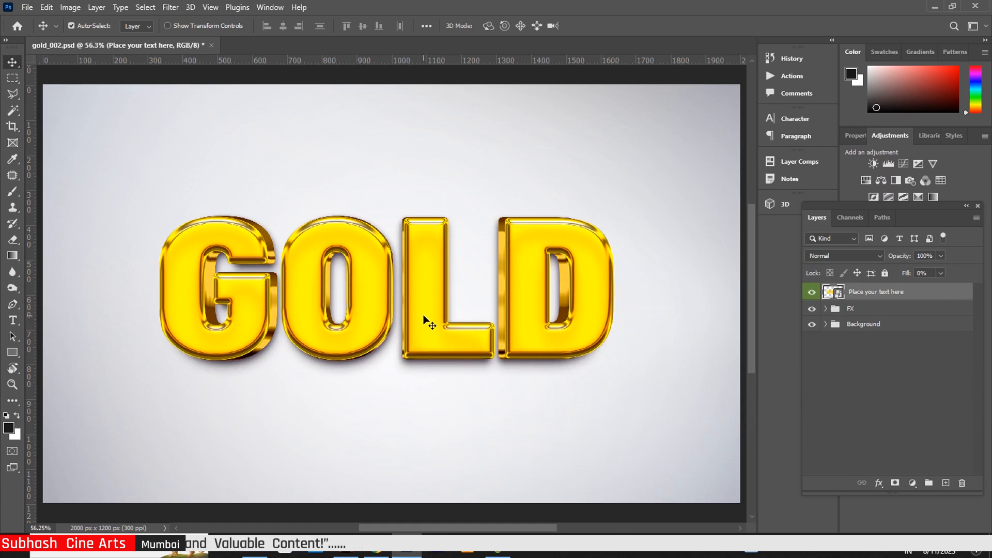
Step: Expand the FX and text effect groups and open the layer style settings of the upper text effect layer
left_click(825, 309)
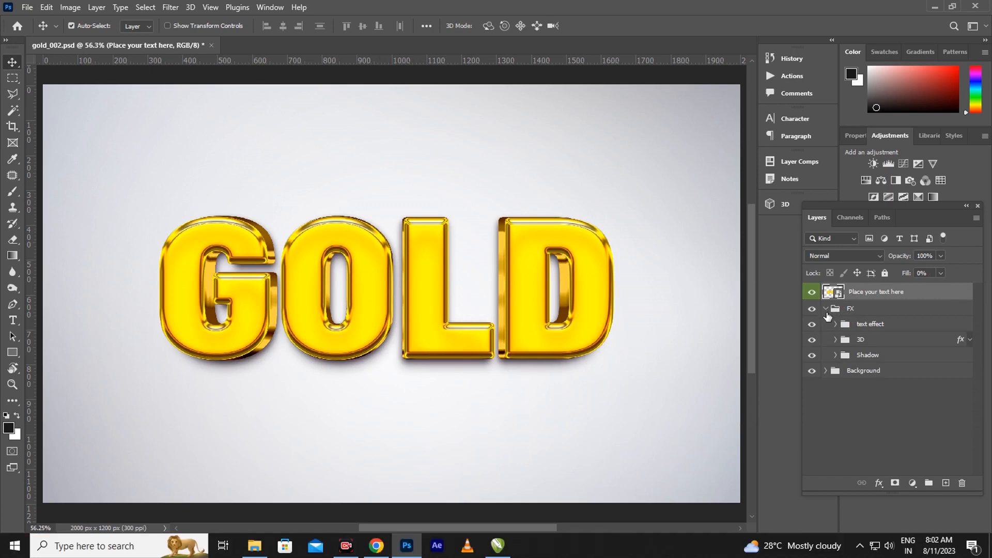
left_click(835, 325)
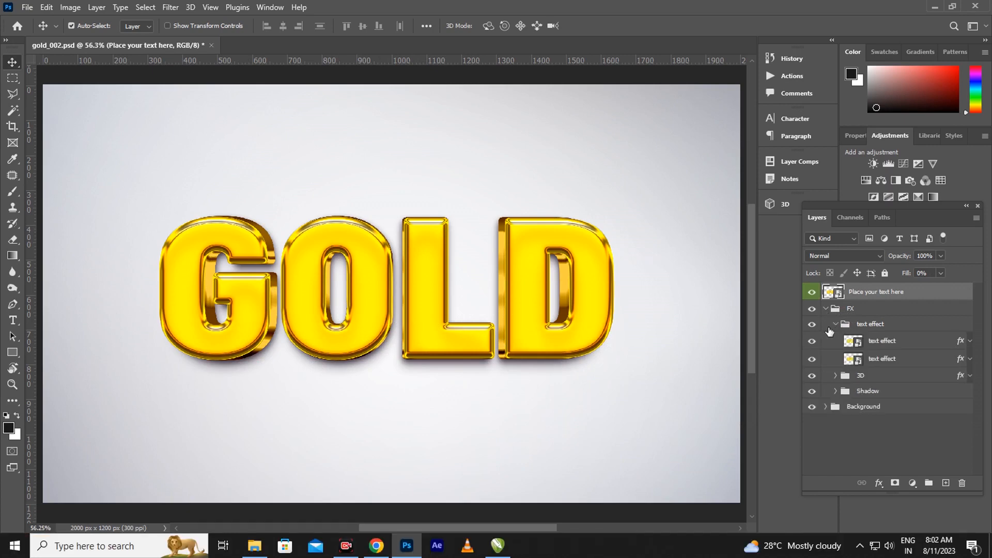
left_click(960, 345)
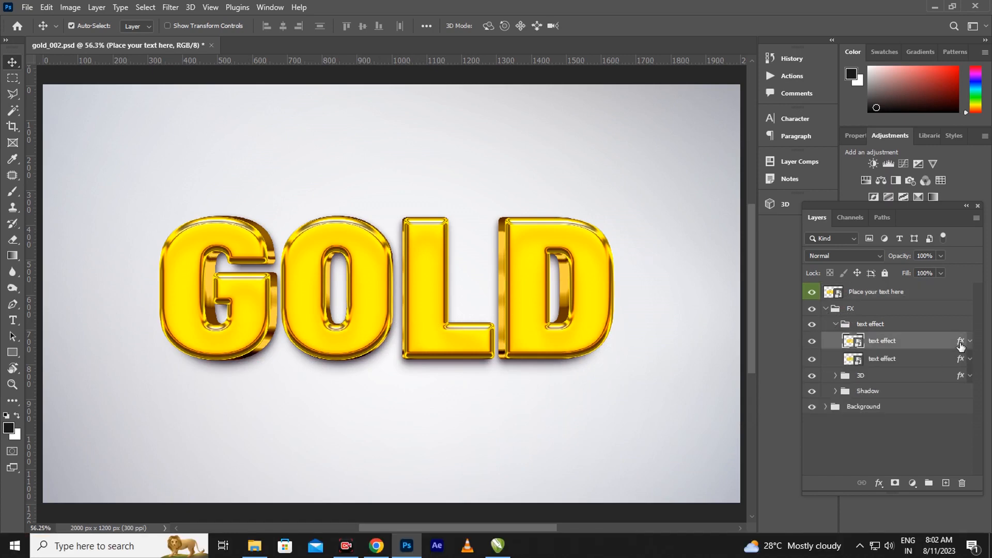
key("h")
double_click(961, 345)
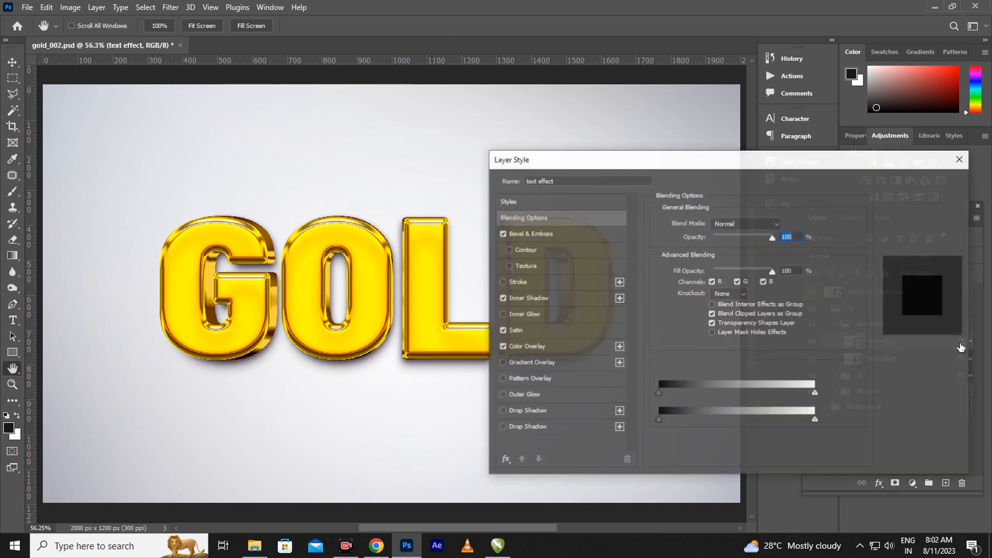
Step: Set the layer's Bevel & Emboss depth to 240%, size to 18 px and highlight opacity to 27%
left_click(541, 236)
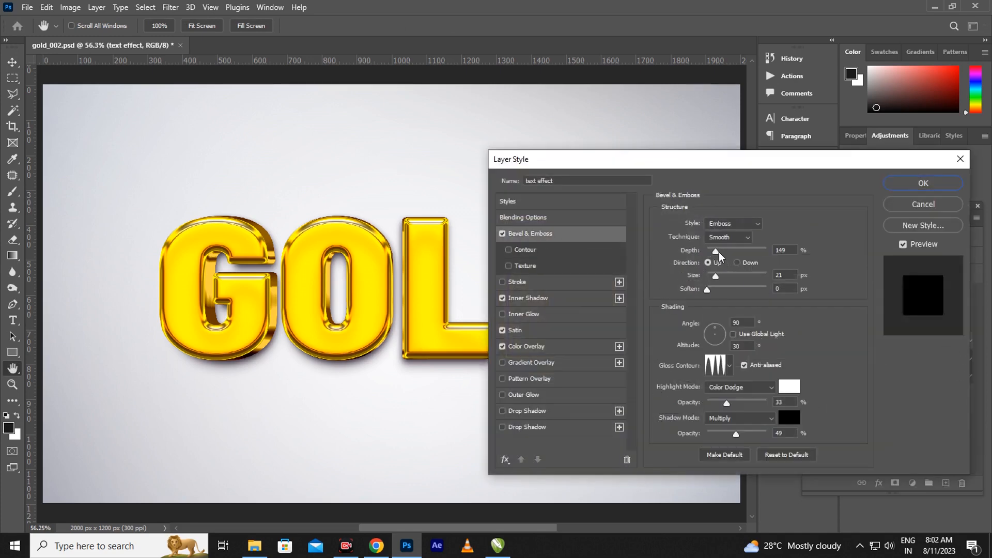
left_click_drag(718, 253, 722, 256)
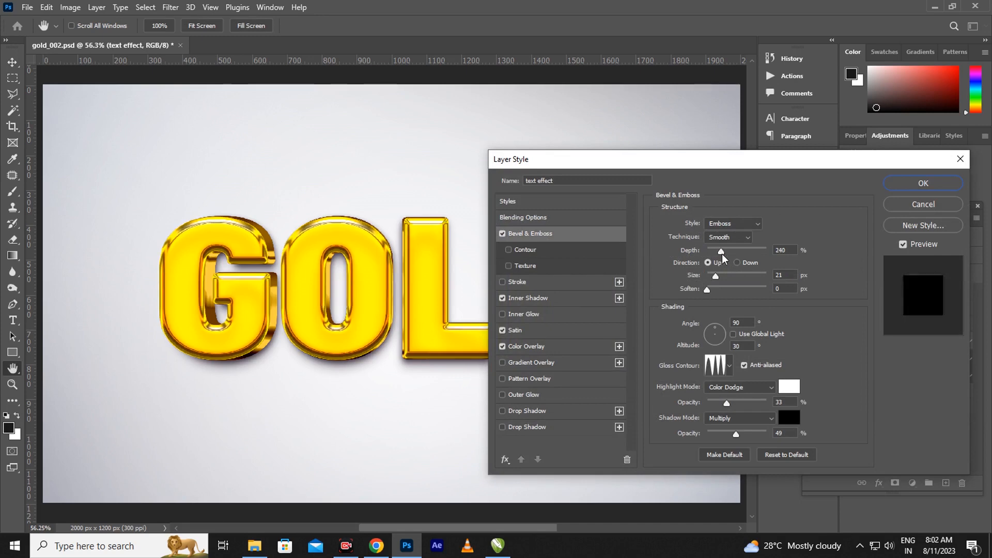
left_click(722, 255)
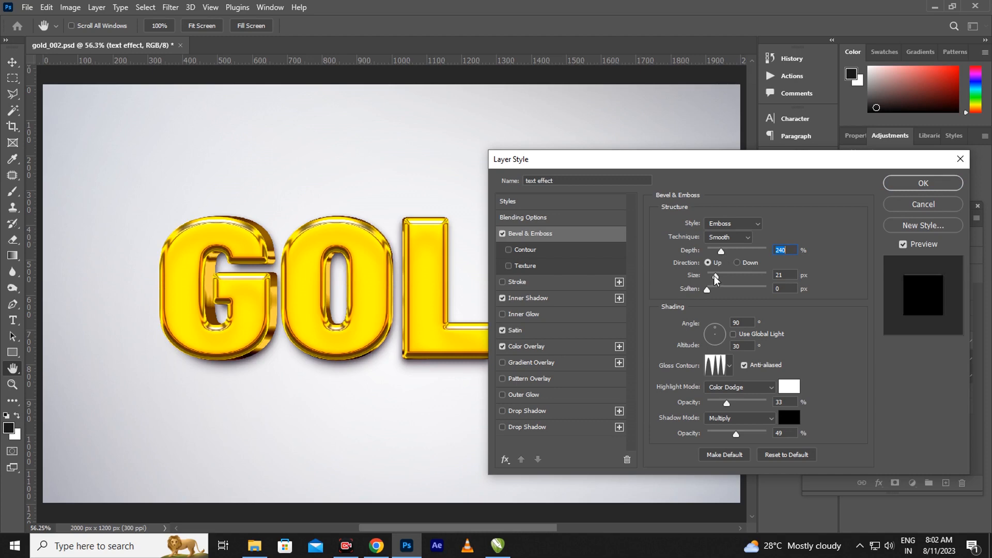
left_click_drag(715, 278, 717, 280)
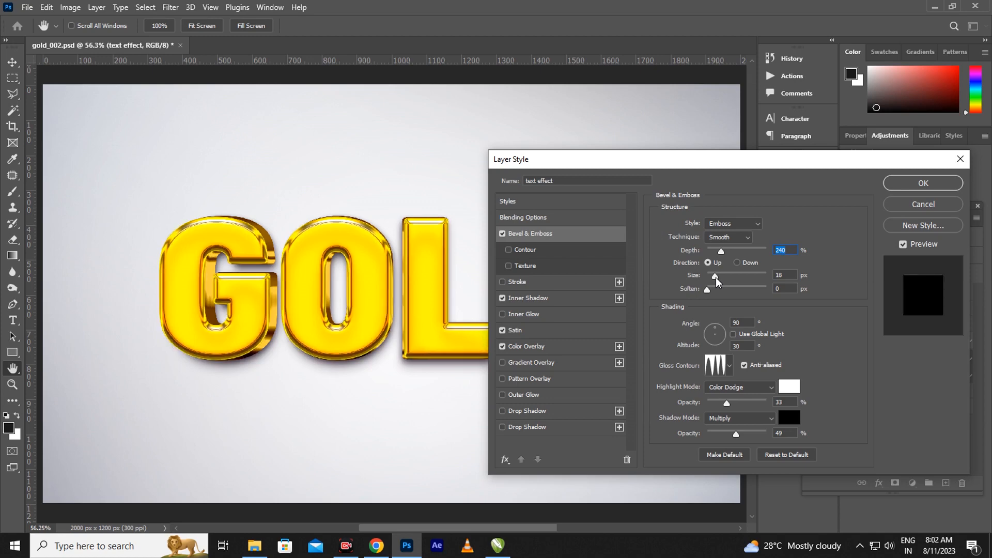
left_click(716, 280)
left_click_drag(726, 403, 742, 402)
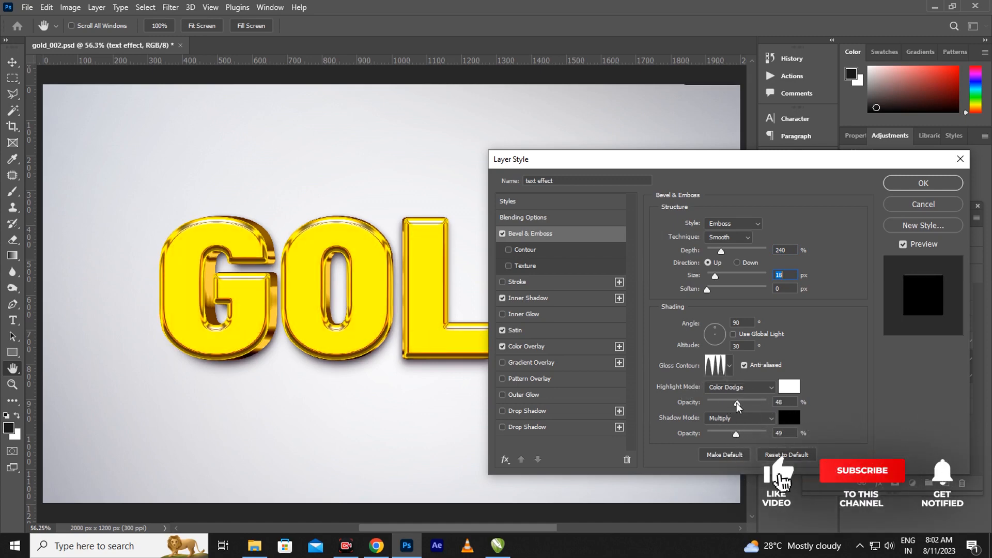
left_click_drag(741, 401, 723, 402)
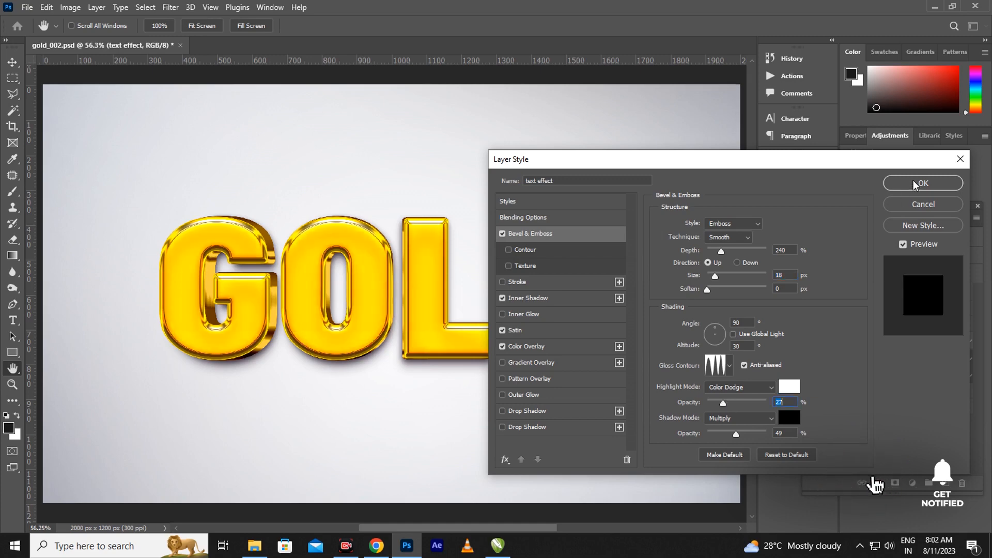
Step: Set the Inner Shadow distance to 30 px and the Satin distance to 14 px, keep the white satin colour, and apply the layer style
left_click(560, 300)
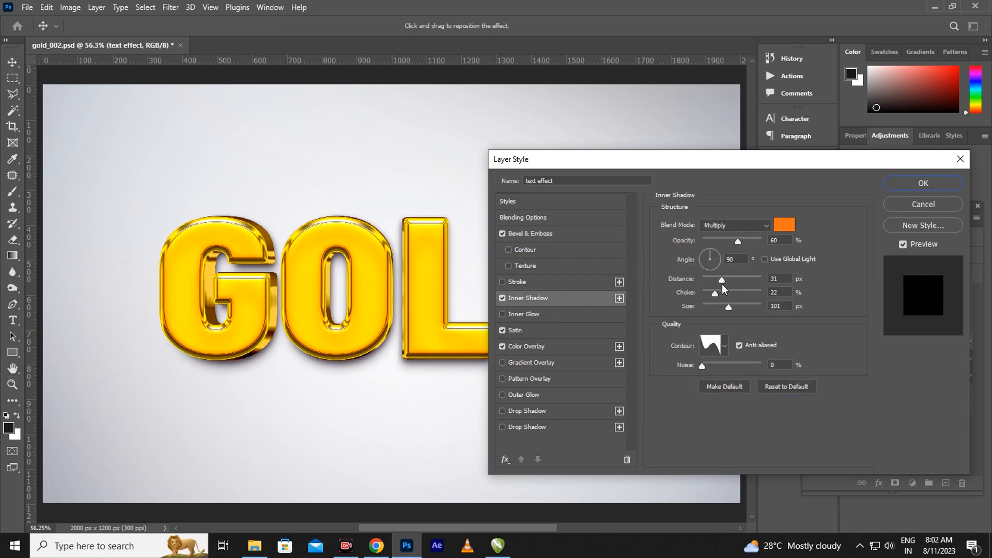
left_click_drag(721, 285, 719, 284)
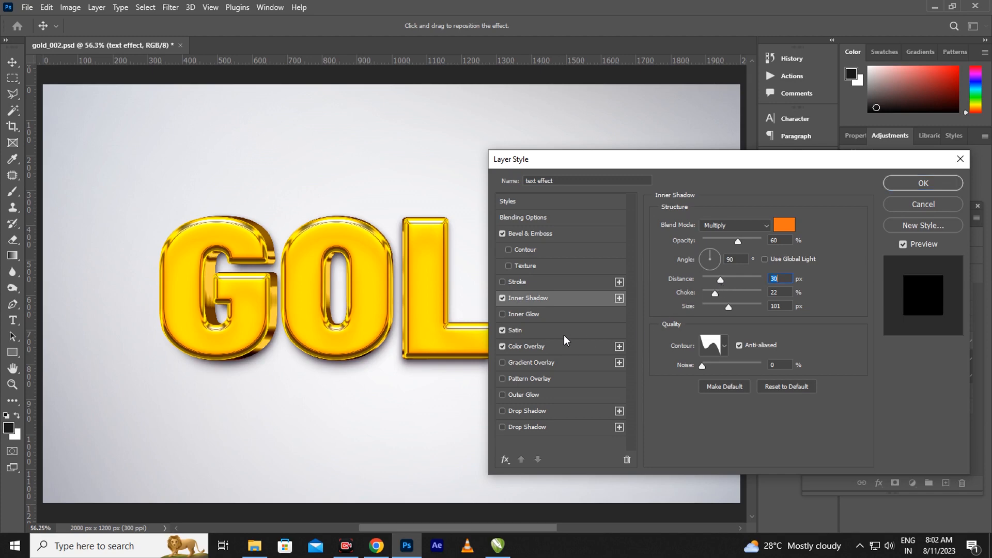
left_click(554, 338)
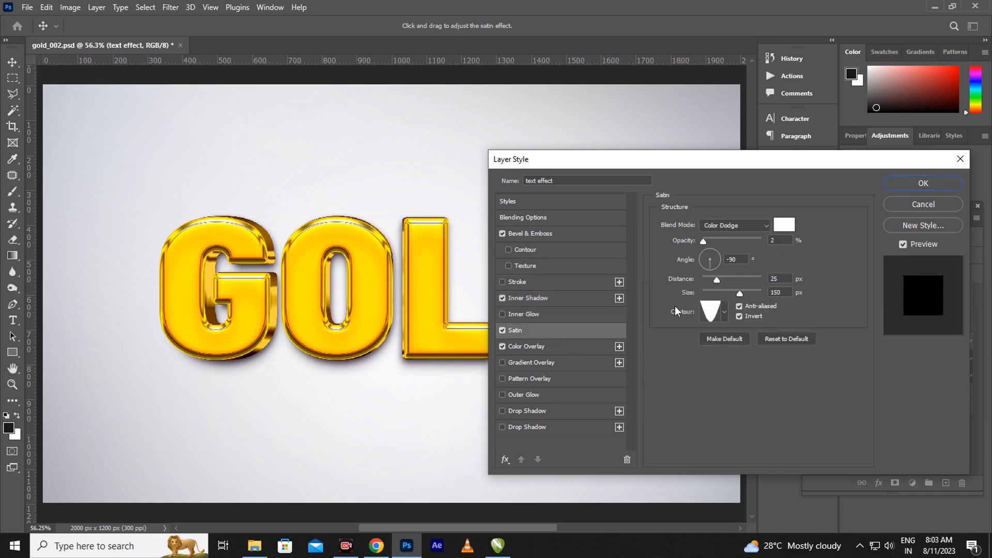
mouse_move(715, 278)
left_mouse_down()
mouse_move(724, 281)
mouse_move(714, 287)
left_mouse_up()
left_click(783, 222)
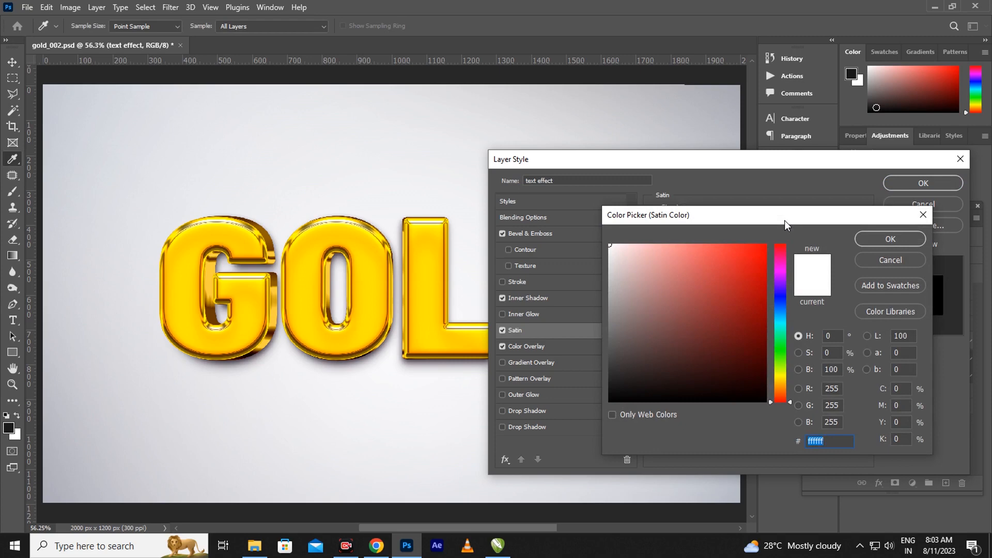
left_click(868, 239)
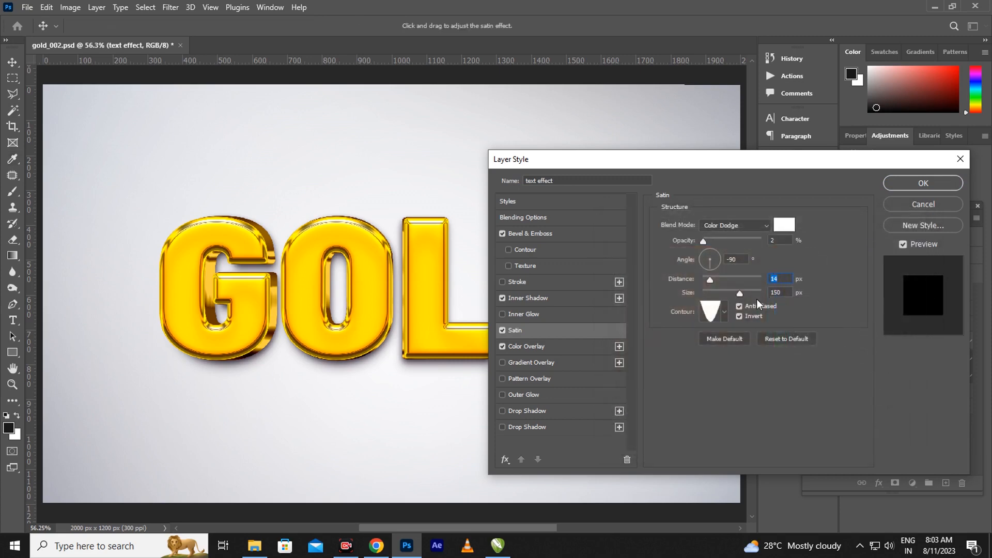
left_click(911, 181)
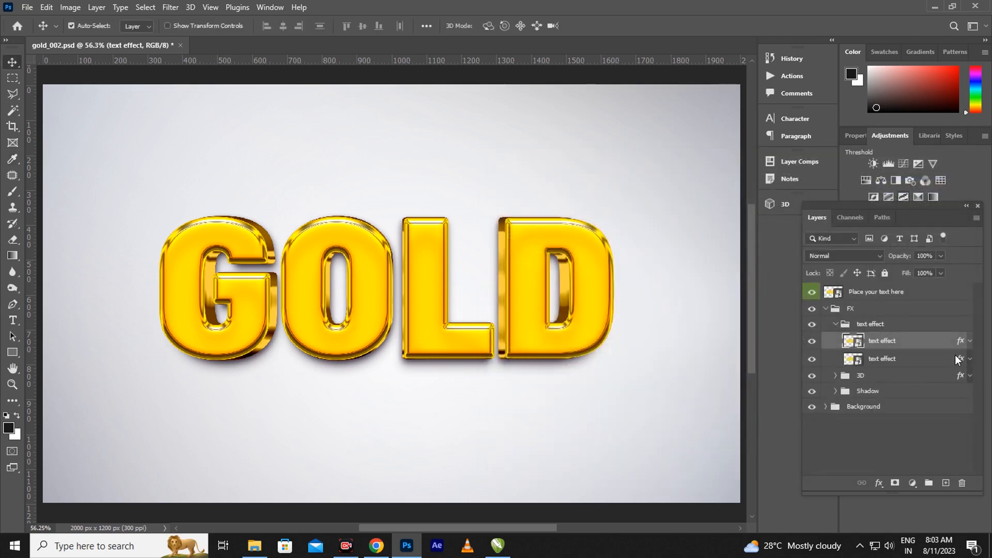
Step: Try a 1 px stroke on the lower text effect layer, return the size to 8 px, and close its layer style
left_click(959, 359)
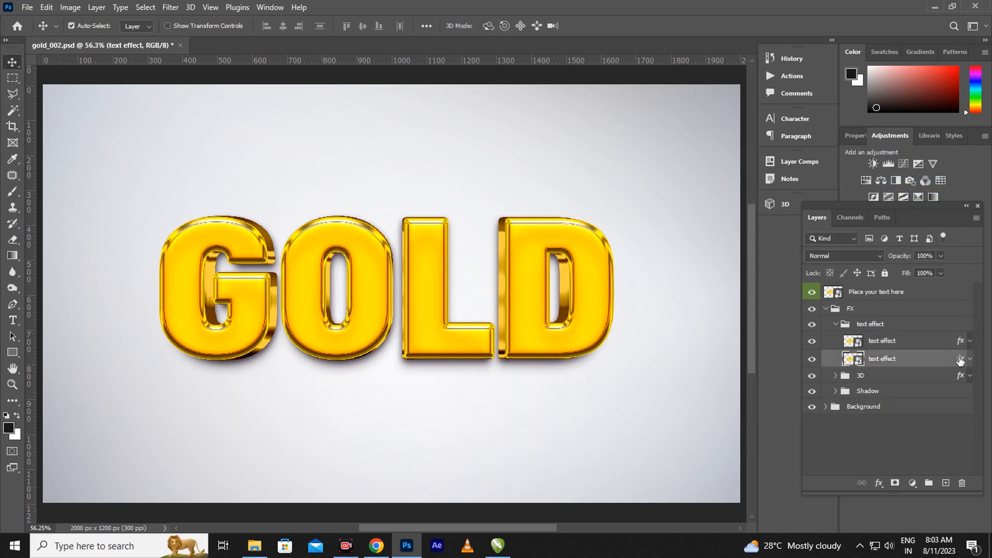
double_click(960, 360)
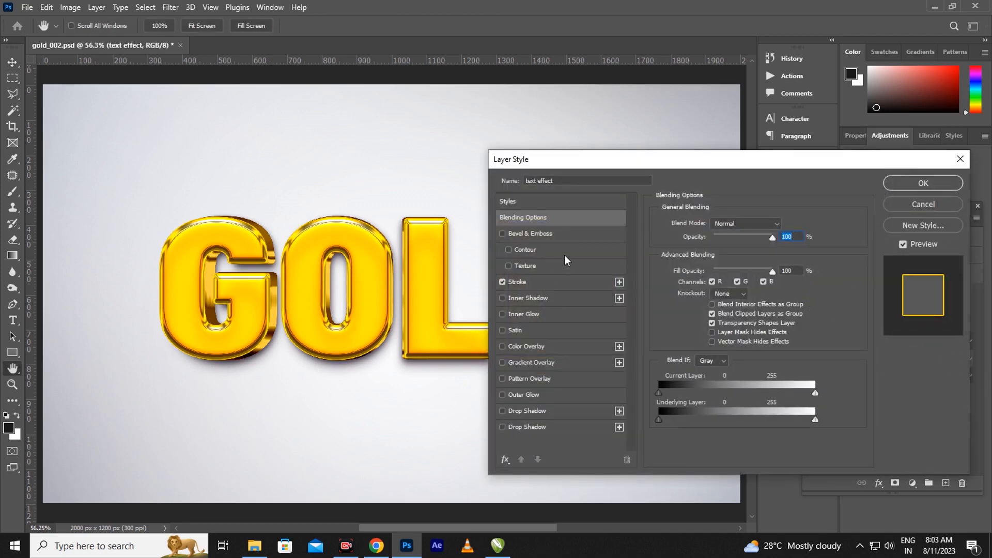
left_click(547, 283)
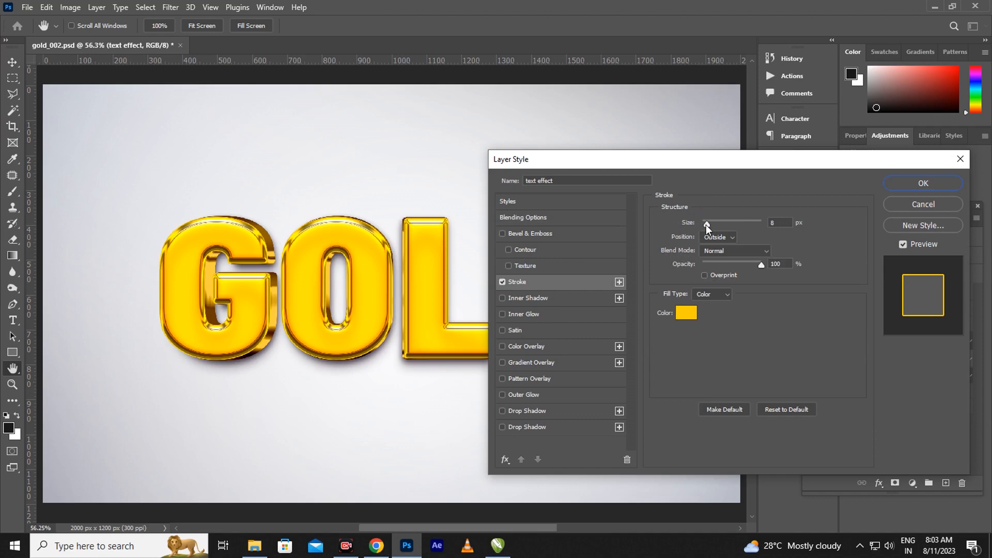
left_click_drag(707, 227, 703, 226)
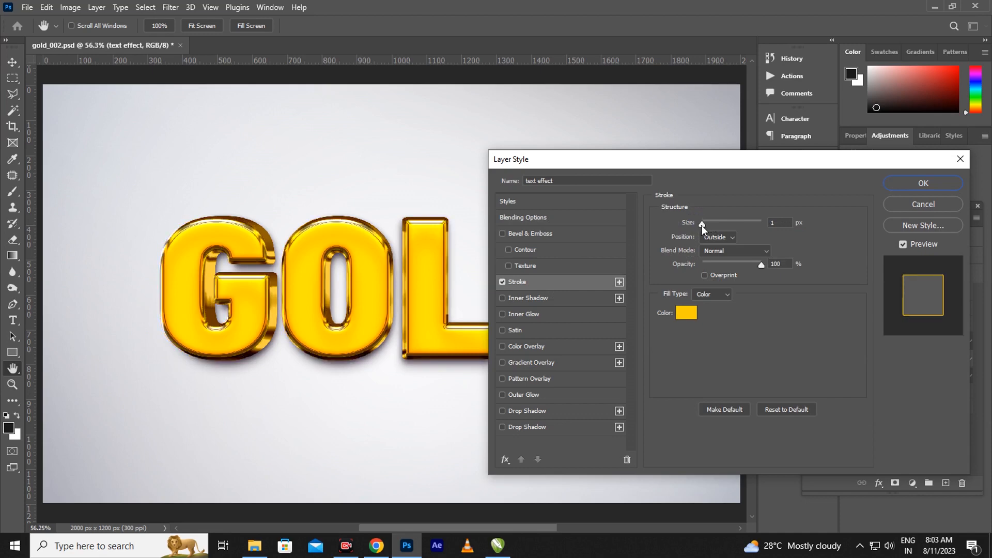
left_click_drag(703, 229, 709, 233)
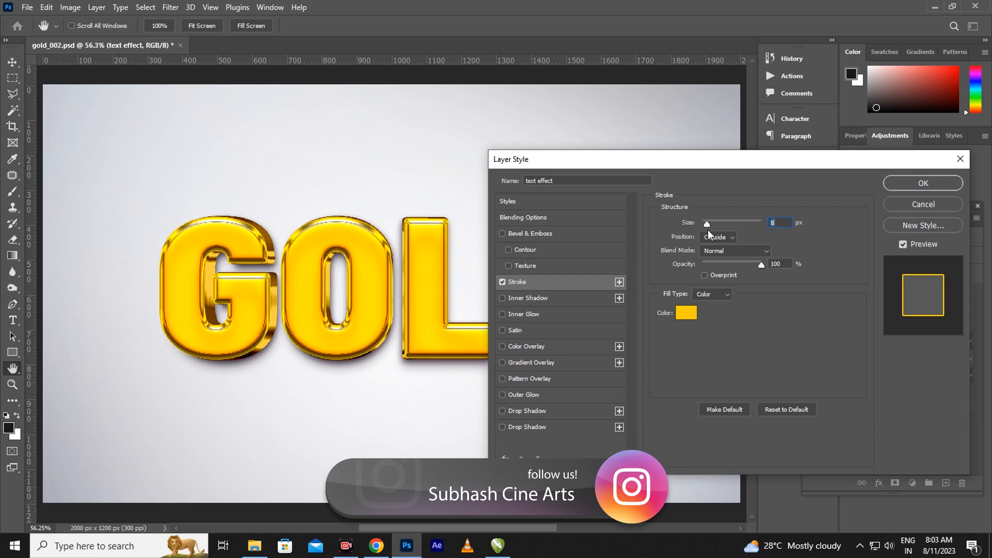
left_click(926, 185)
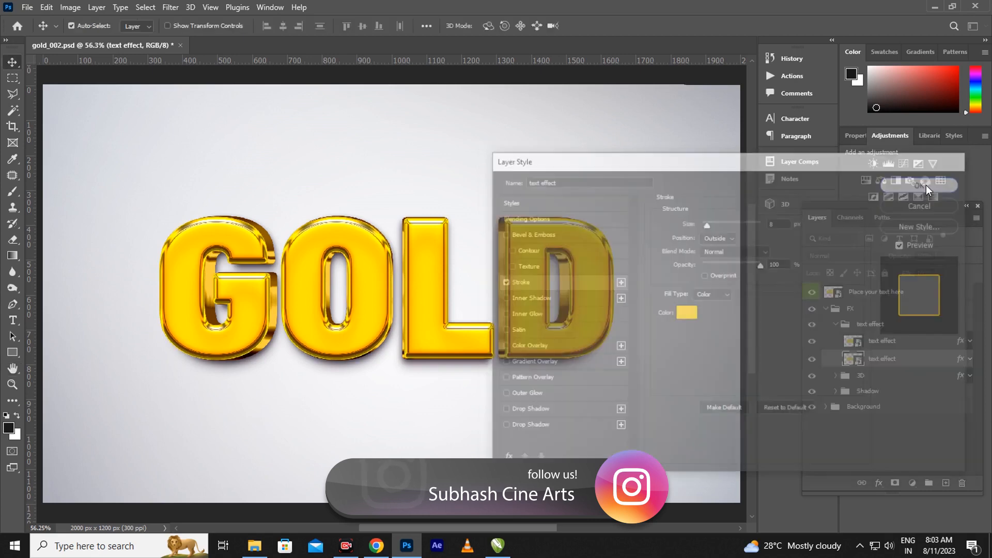
Step: In the 3D group's topmost text effect layer, set the Bevel & Emboss size to 62 px and highlight opacity to about 81%
left_click(835, 324)
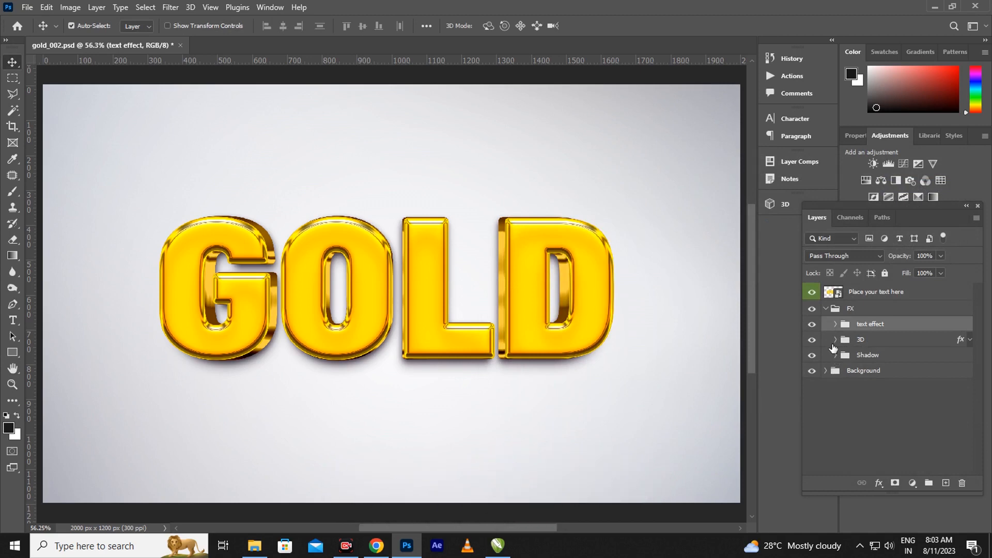
left_click(836, 339)
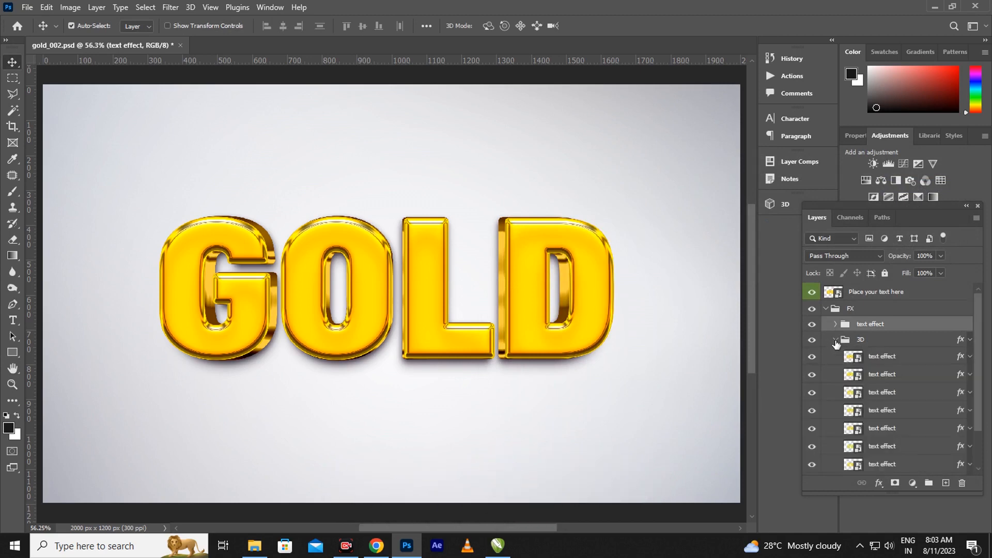
left_click(962, 356)
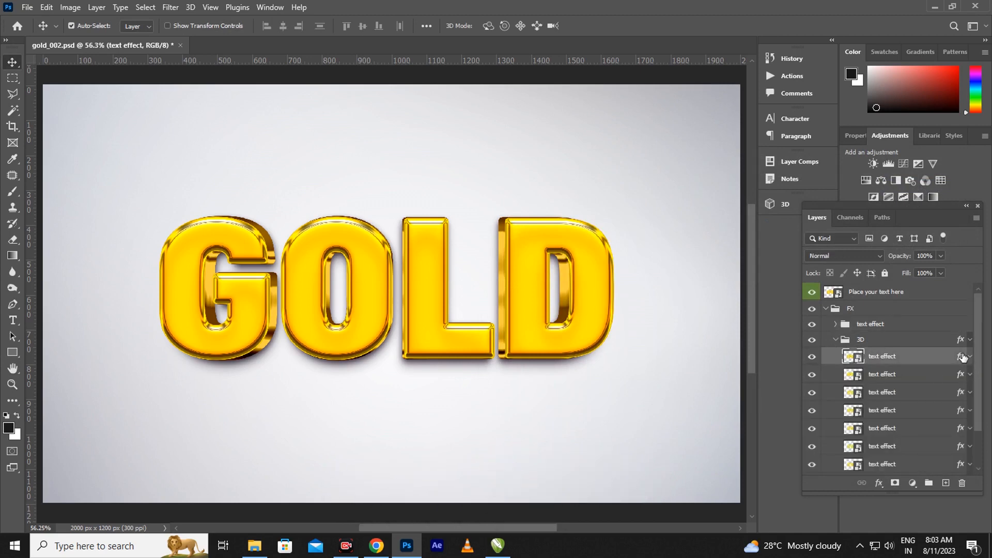
double_click(961, 356)
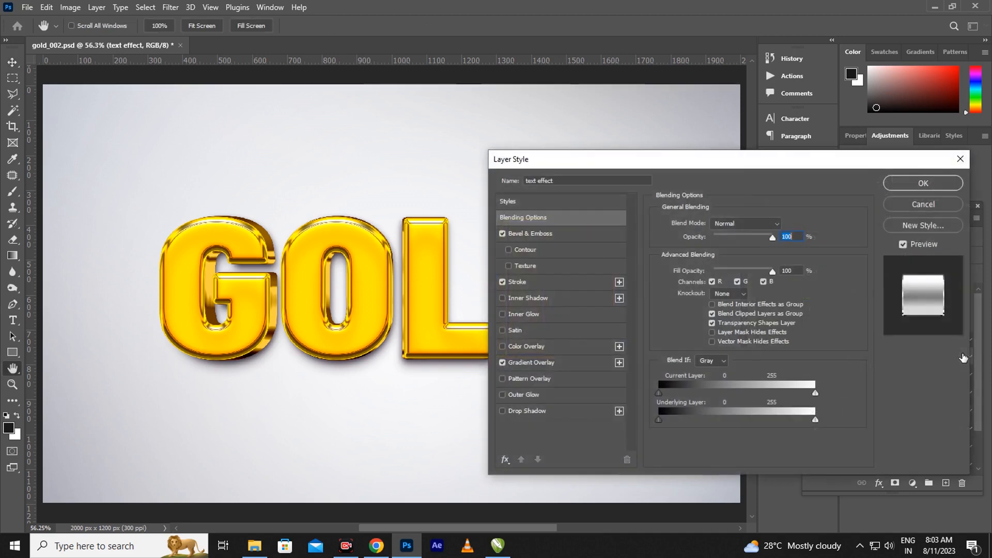
left_click(563, 236)
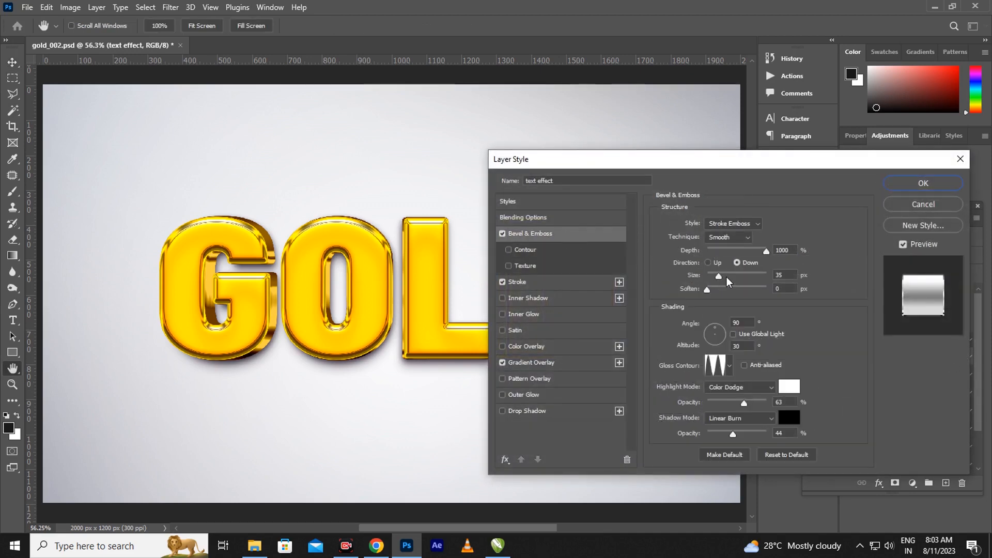
left_click_drag(719, 278, 724, 282)
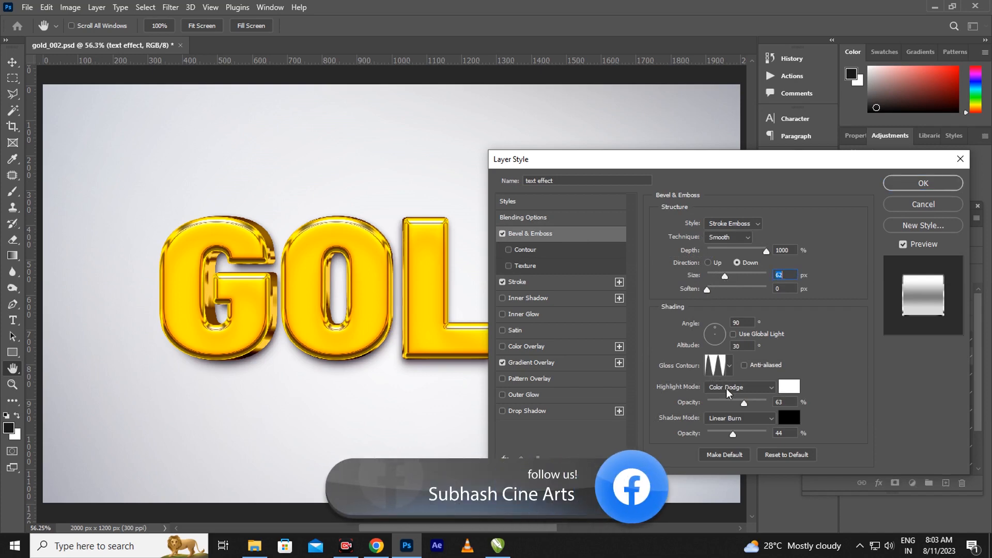
left_click_drag(745, 404, 754, 403)
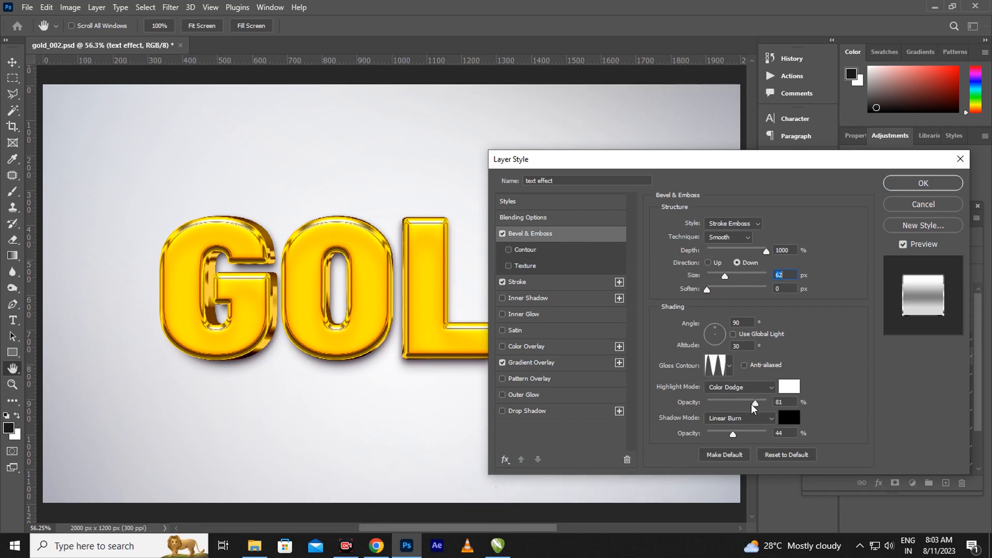
Step: In the layer's Stroke gradient, move the white stop nearest the middle to location 44% and accept the gradient
left_click(550, 283)
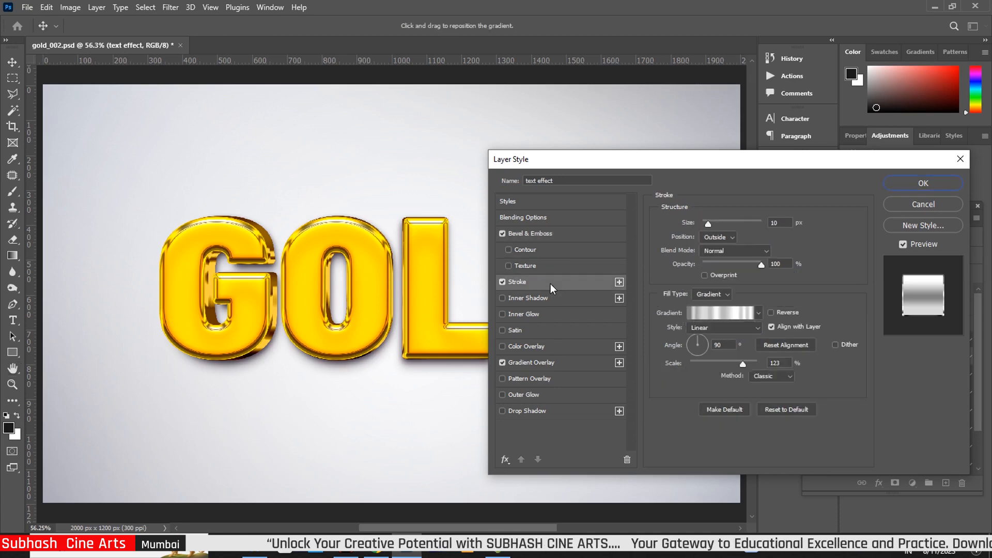
left_click(730, 313)
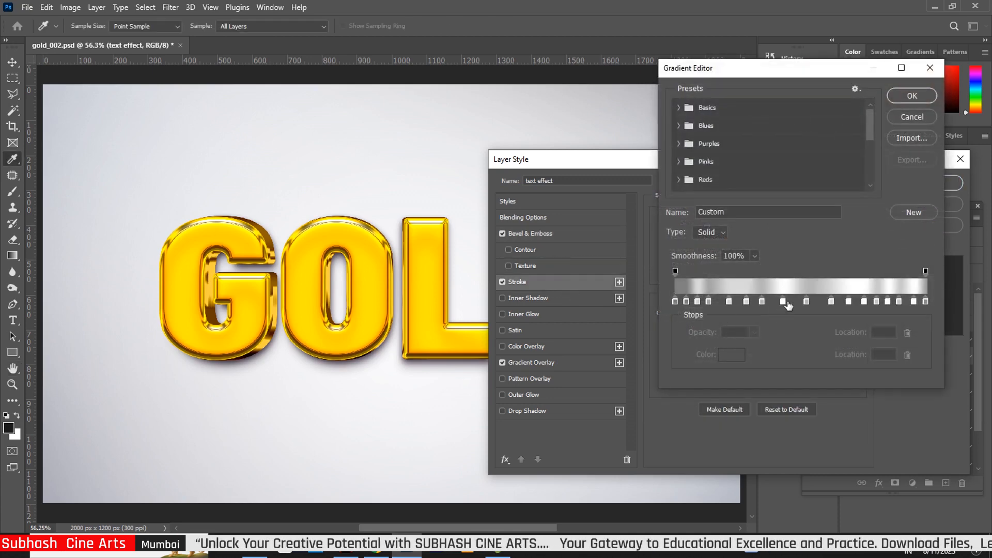
left_click(805, 301)
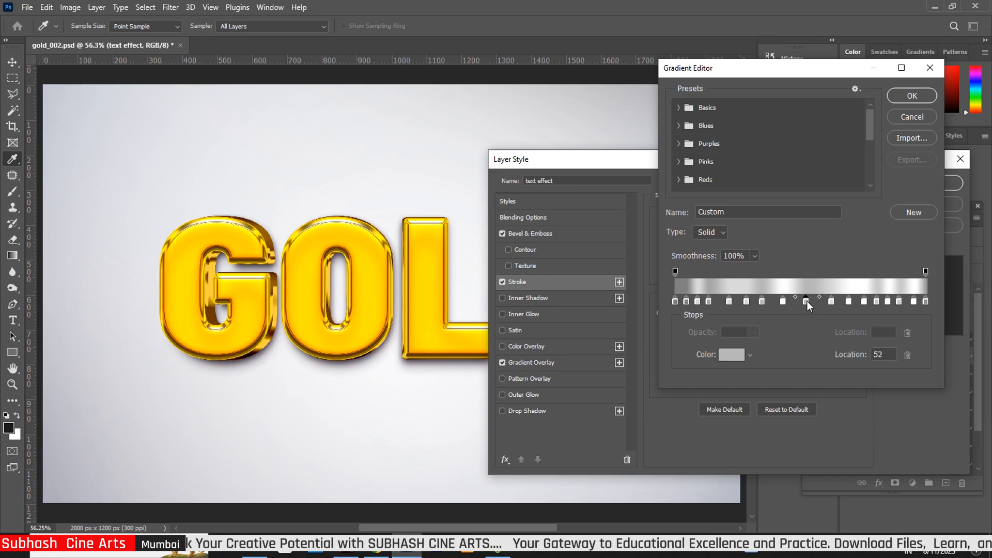
left_click(783, 301)
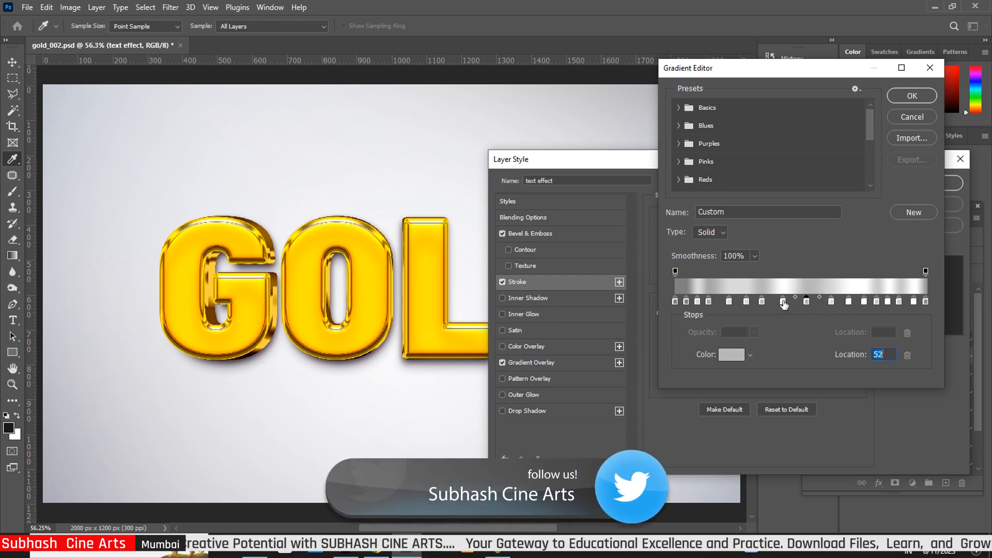
left_click_drag(786, 301, 789, 301)
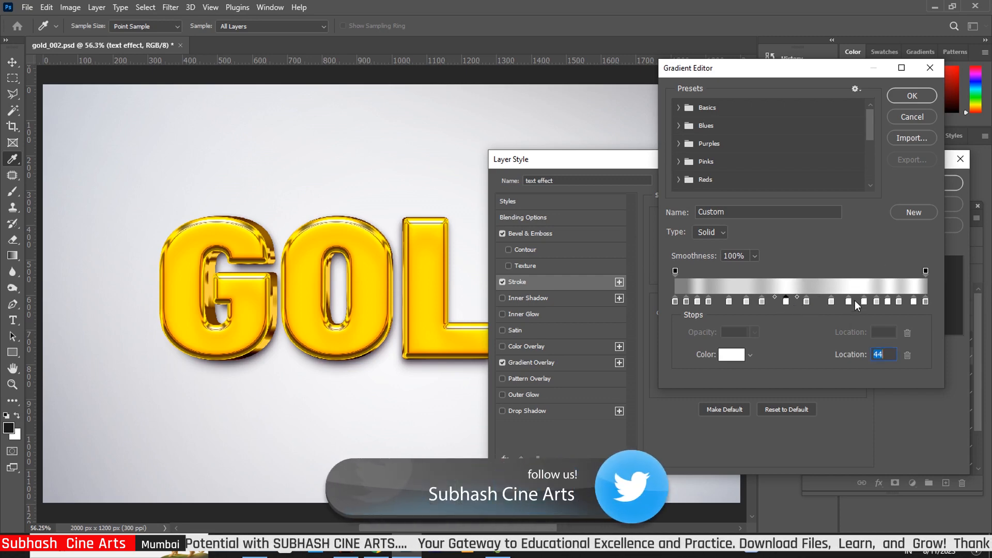
left_click(864, 302)
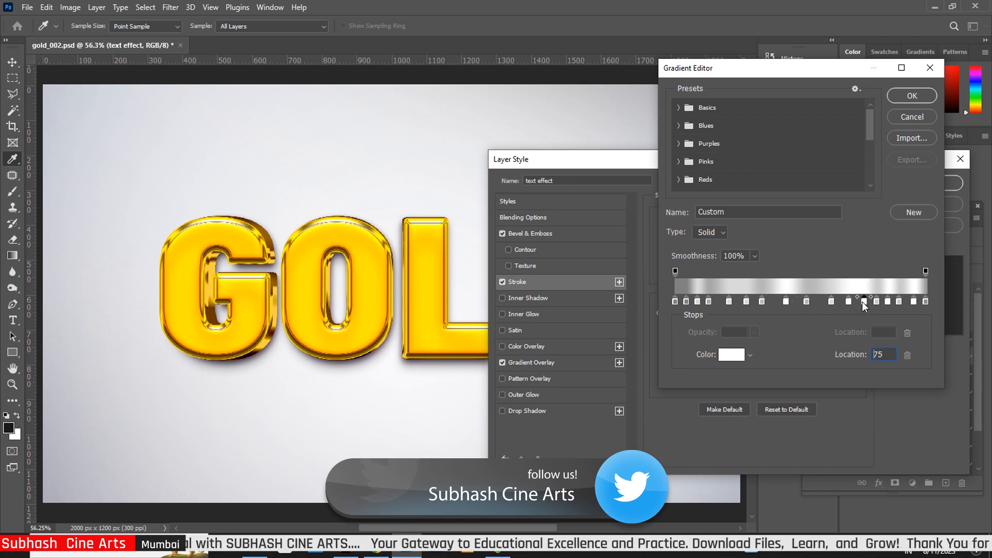
left_click(912, 97)
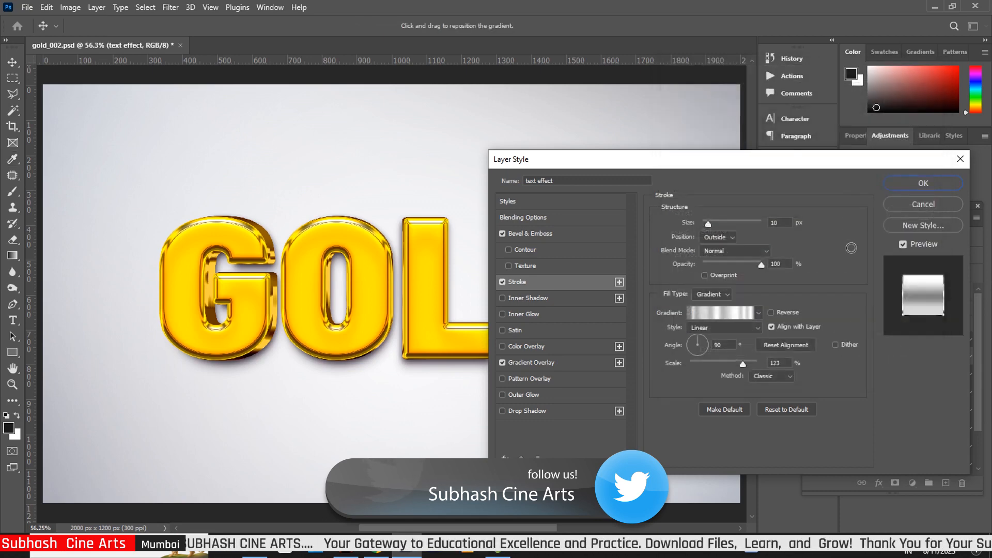
Step: Shift stops in the Gradient Overlay's gradient, placing a light grey one at 60% and the last white one at 88%, and apply the layer style
left_click(551, 361)
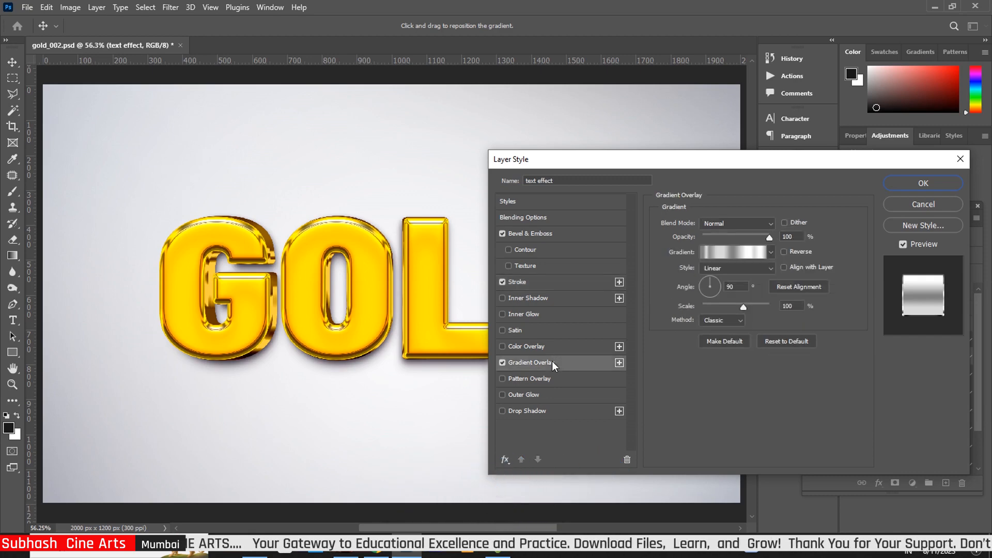
left_click(743, 254)
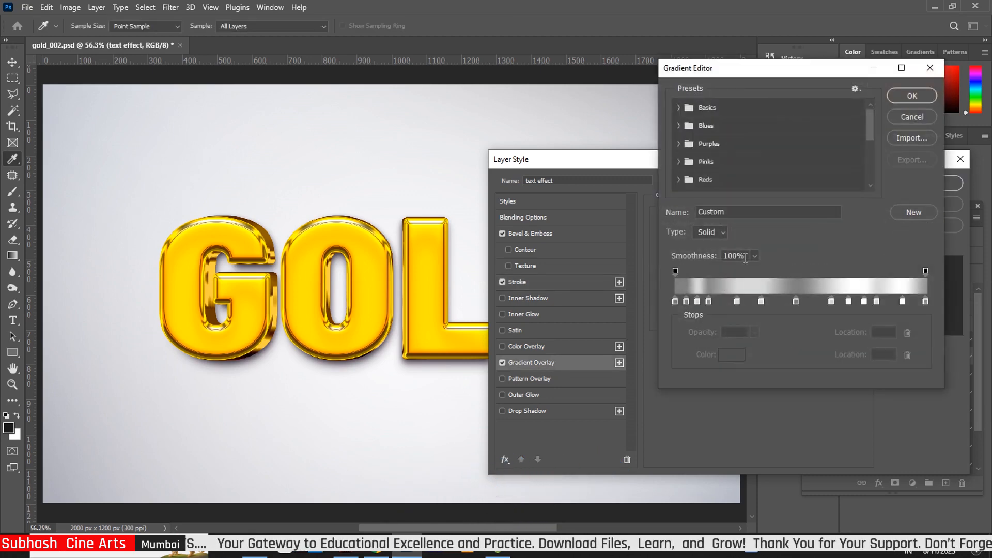
left_click(760, 301)
left_click_drag(768, 303, 827, 303)
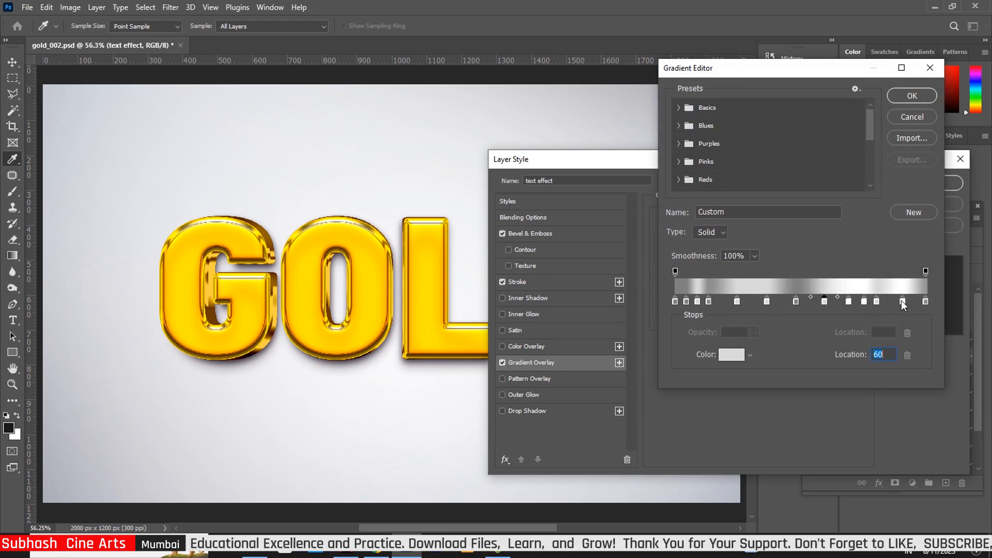
left_click_drag(902, 301, 896, 300)
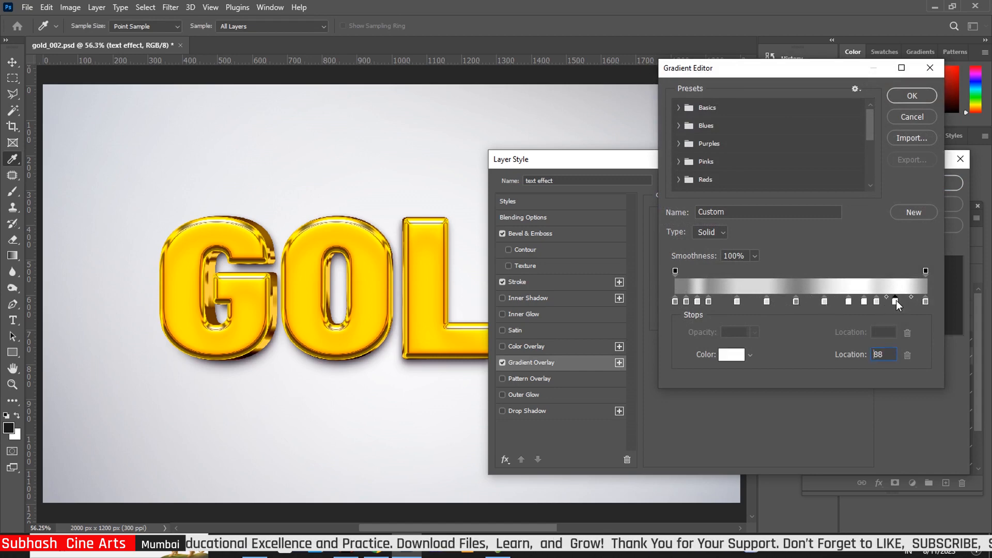
left_click(925, 96)
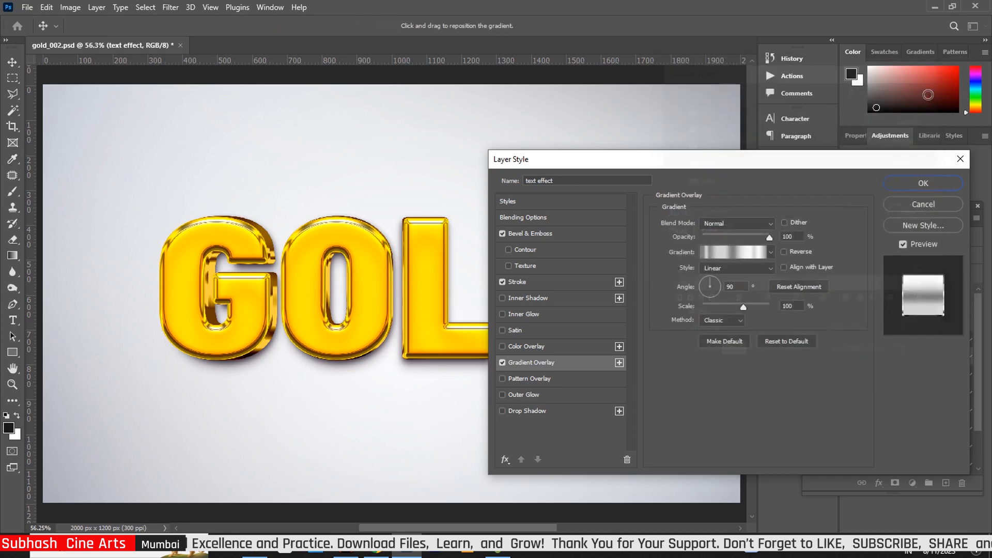
left_click(923, 184)
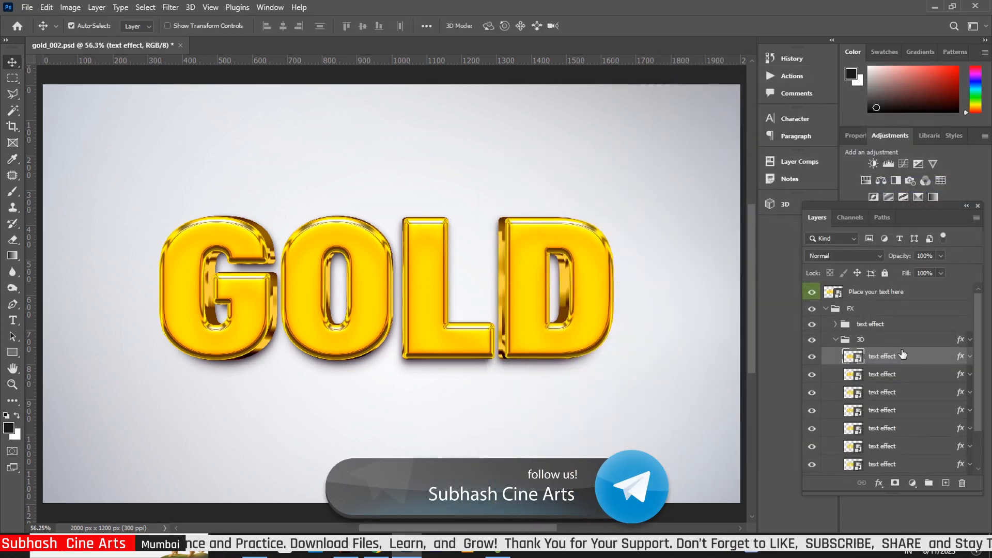
Step: Set the Bevel & Emboss size to 57 px on the second text effect layer in the 3D group
left_click(956, 376)
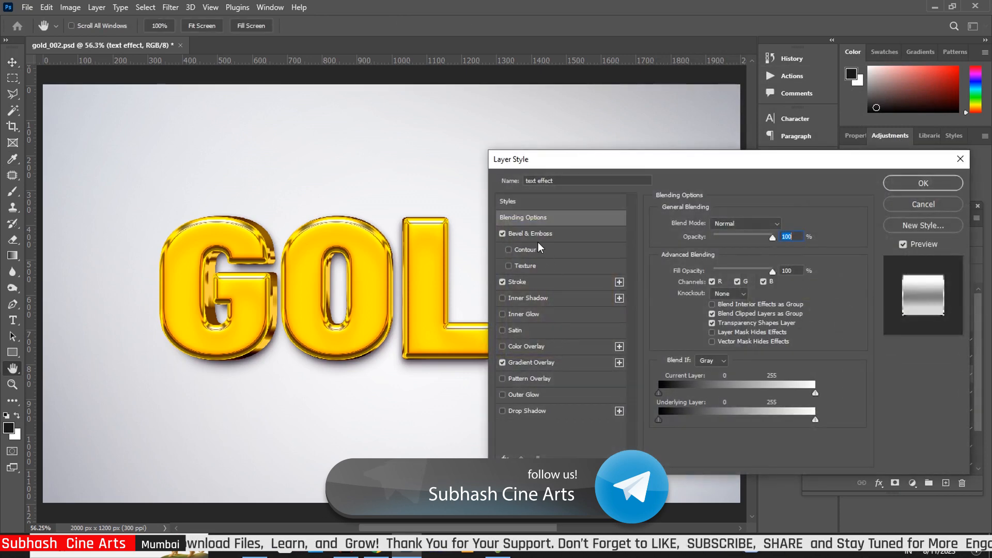
left_click(549, 235)
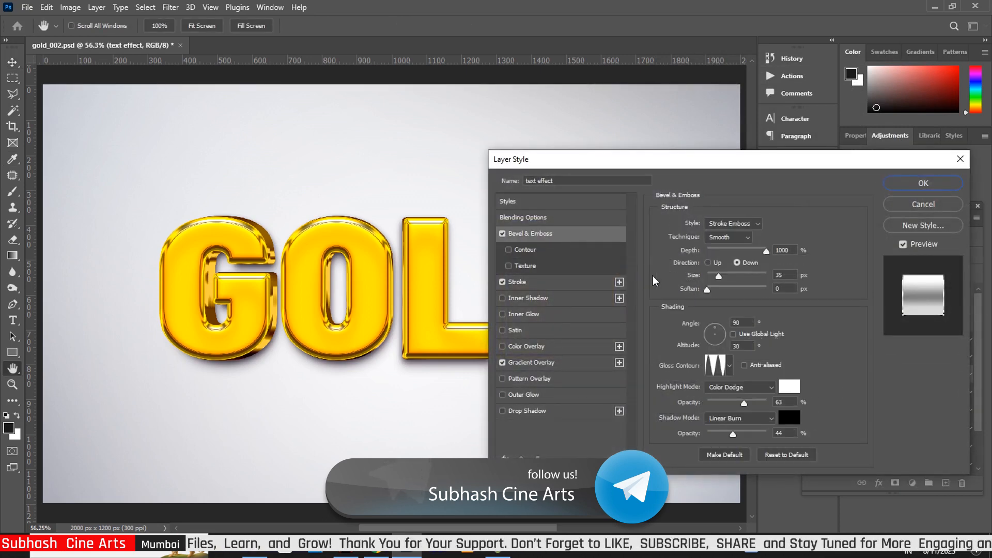
left_click_drag(718, 278, 725, 279)
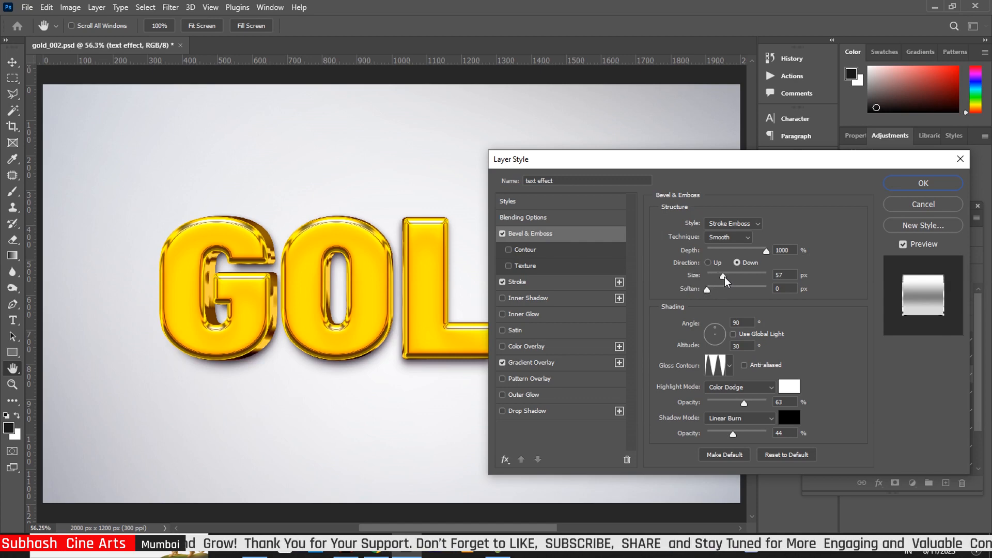
Step: Set the Stroke to 9 px with a 135% gradient scale and the Gradient Overlay scale to 106%, and apply the style
left_click(534, 281)
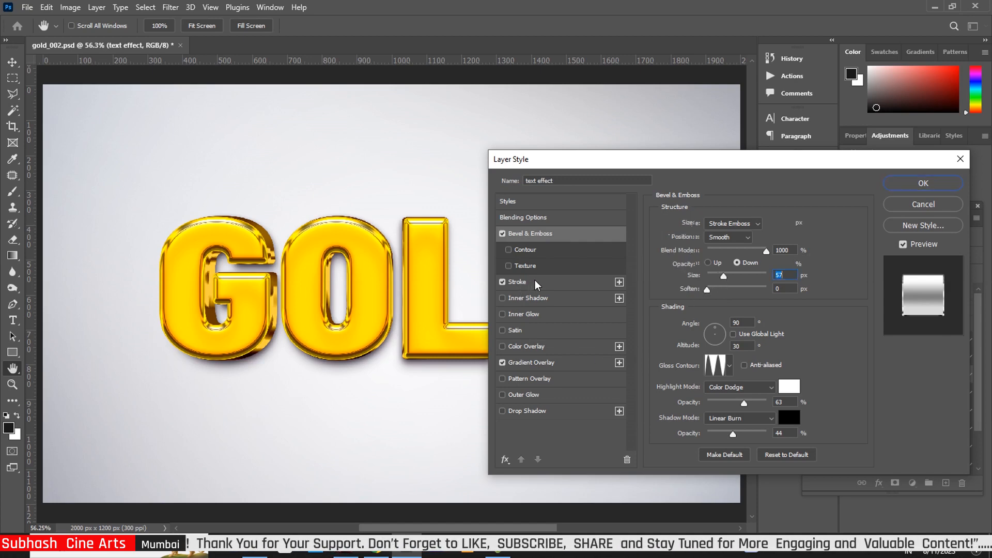
left_click(534, 281)
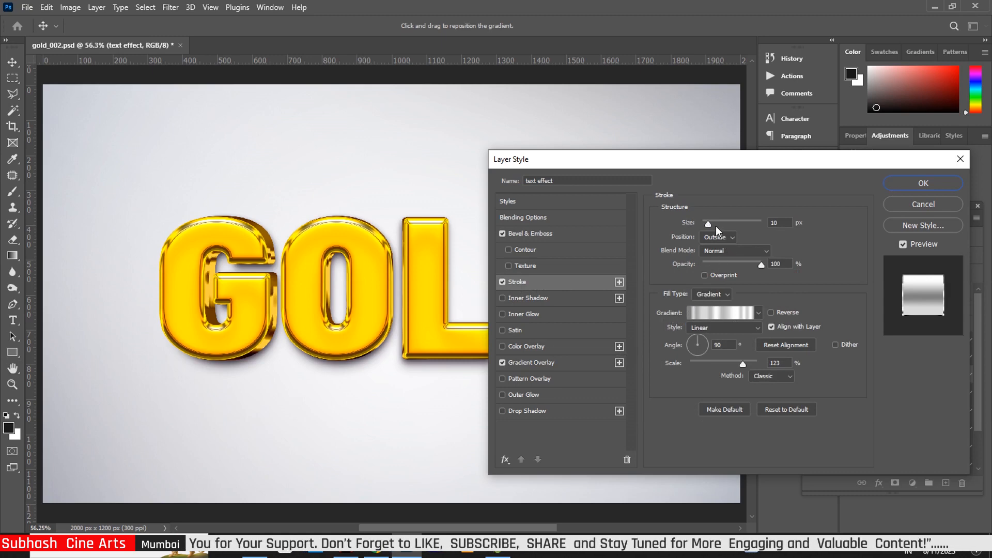
left_click_drag(709, 228, 708, 231)
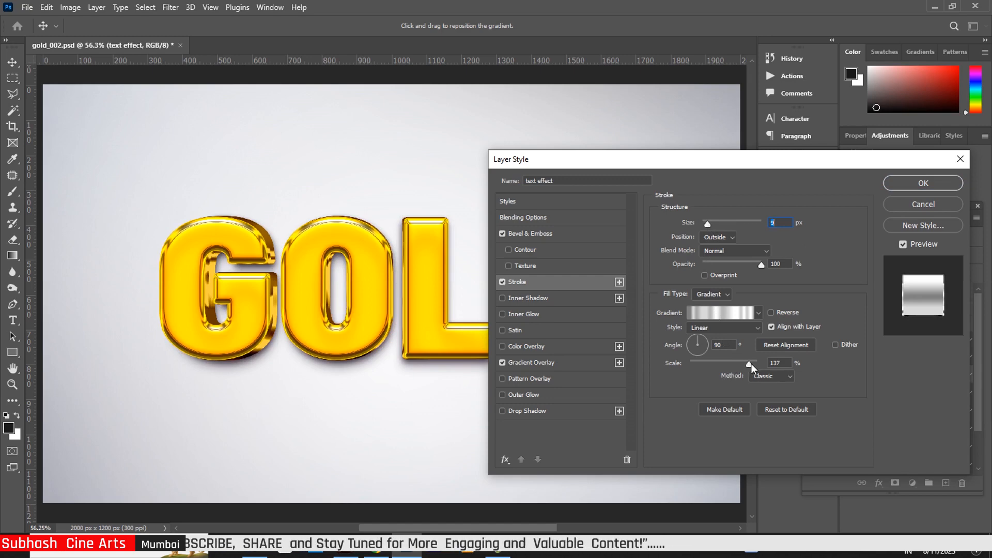
left_click(749, 364)
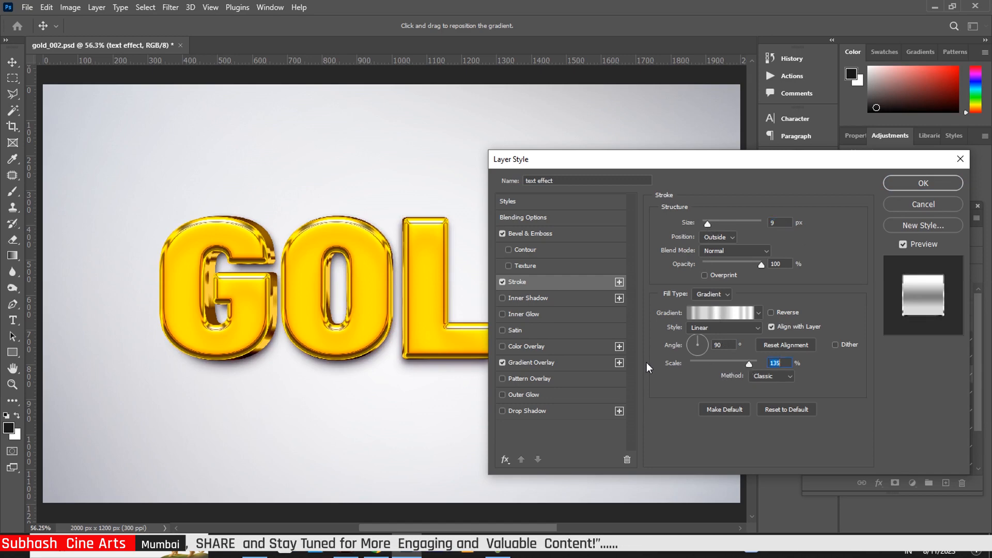
left_click(551, 359)
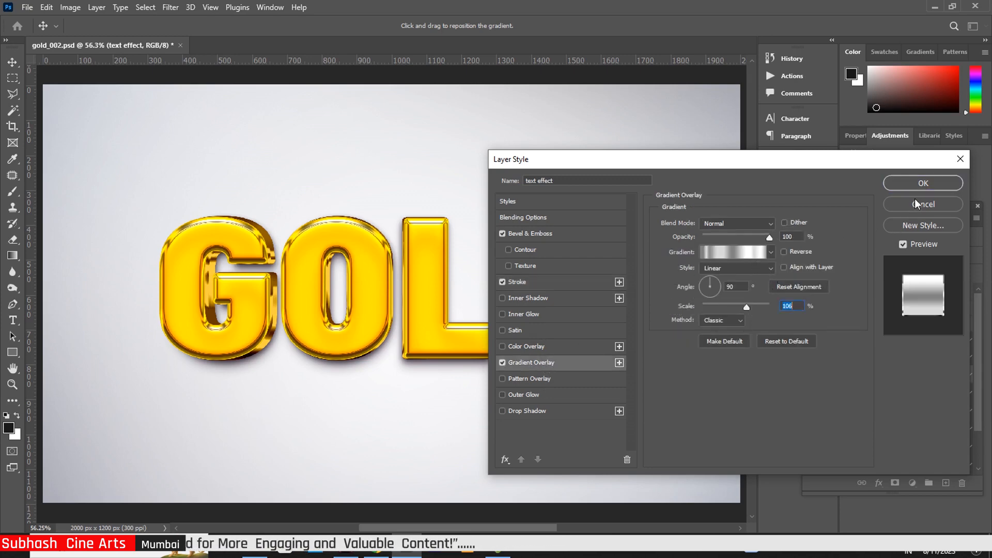
left_click(923, 183)
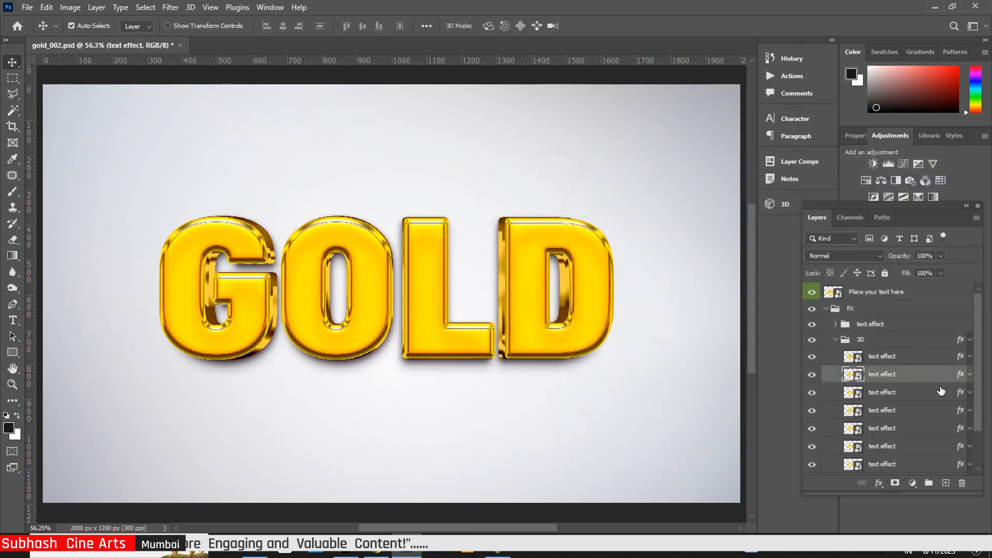
Step: On the 3D group's third text effect layer, set the Bevel & Emboss size to 51 px and the Stroke gradient scale to about 129%
left_click(961, 394)
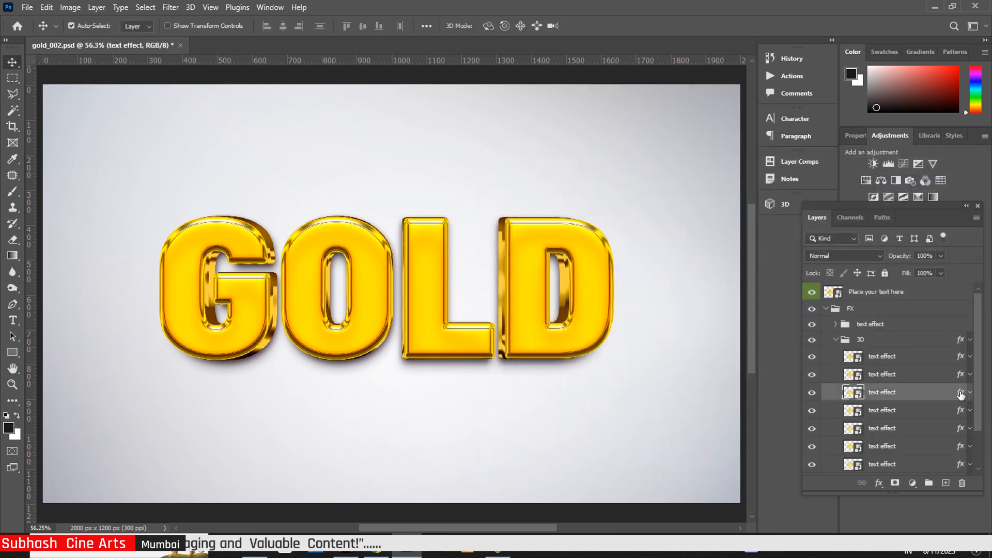
double_click(961, 394)
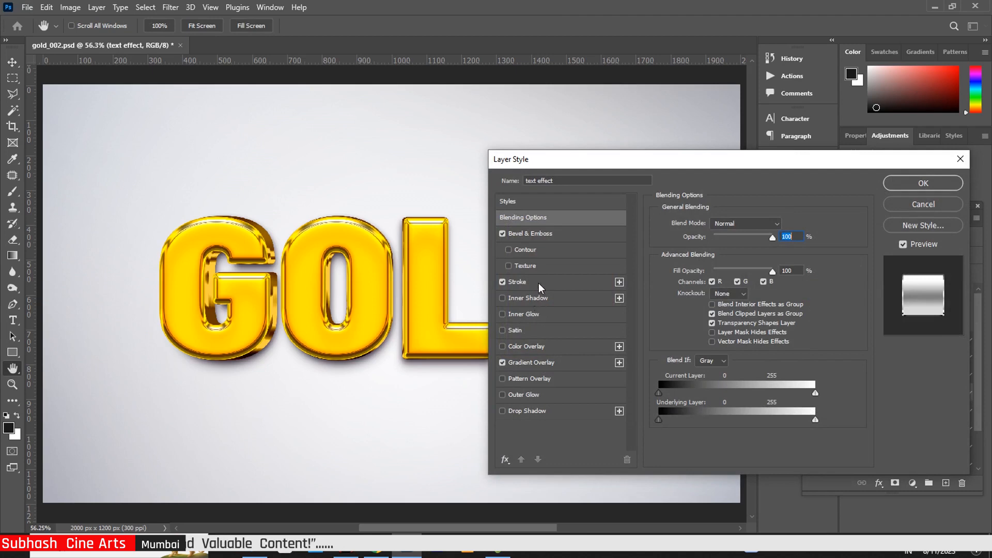
left_click(557, 234)
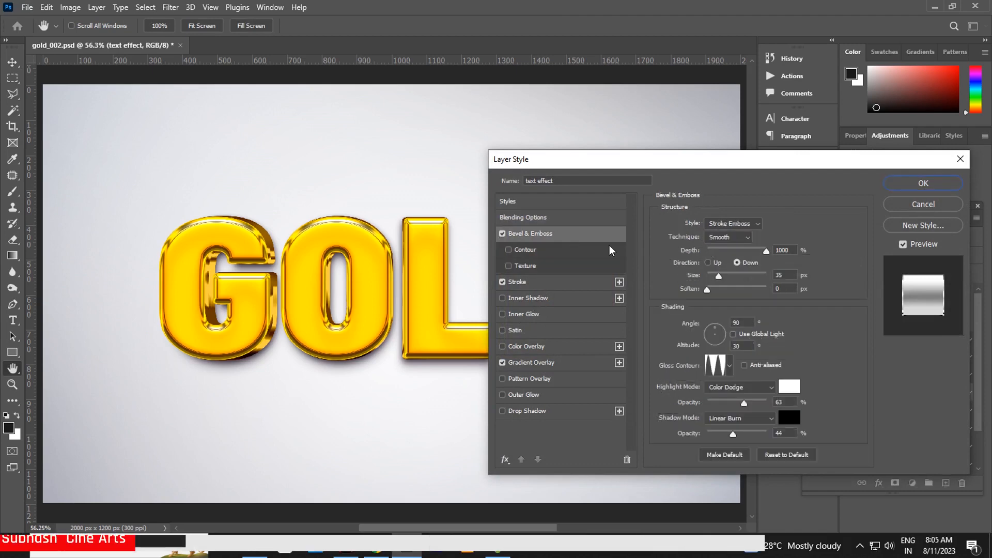
left_click_drag(722, 280, 723, 282)
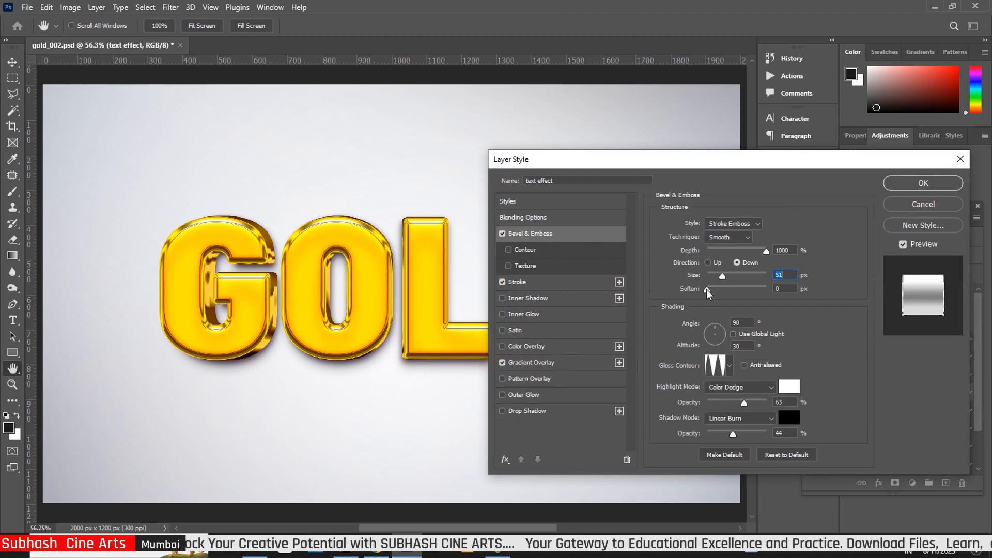
left_click(706, 290)
left_click(533, 283)
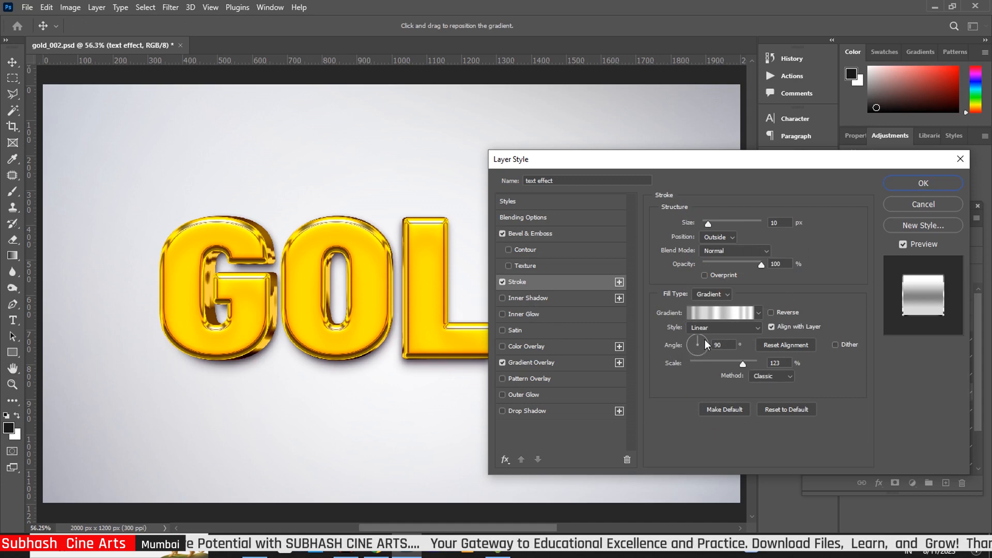
left_click_drag(744, 365, 746, 365)
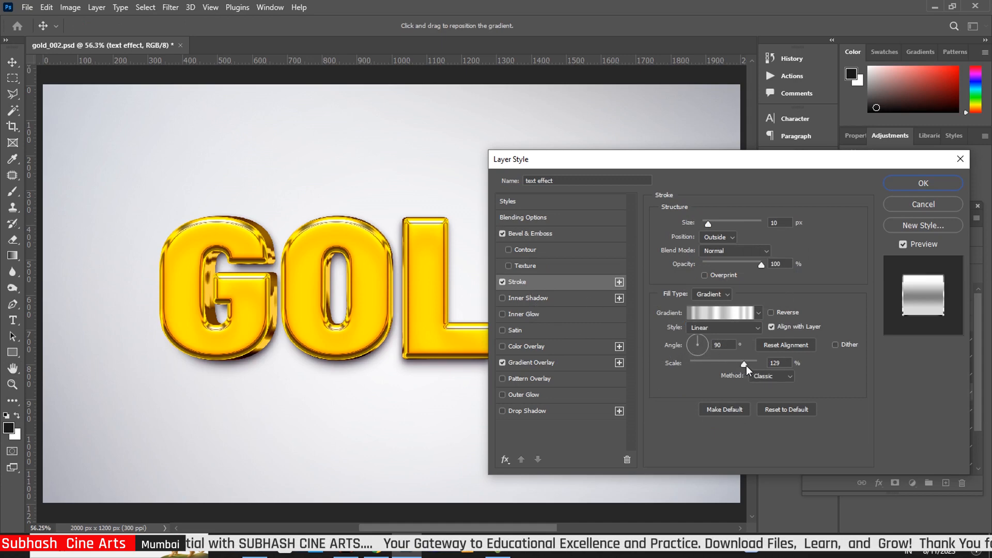
Step: Move the light grey stop right of the middle in the Gradient Overlay's gradient to location 59% and apply the layer style
left_click(567, 359)
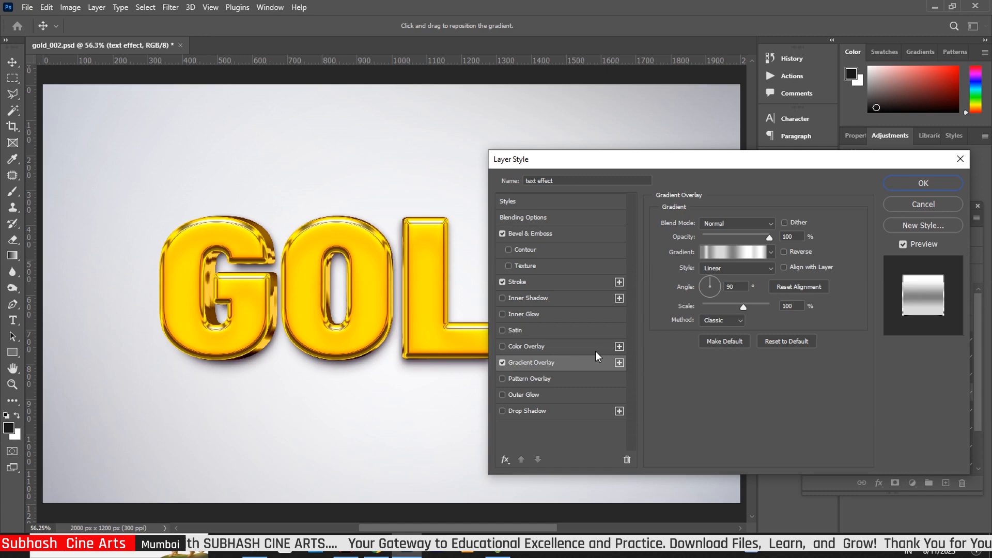
left_click(729, 251)
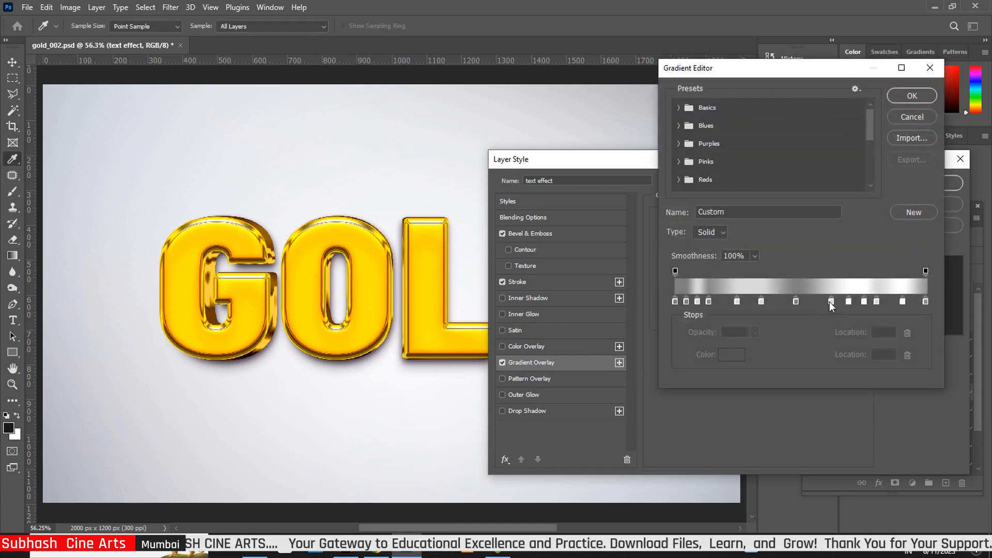
left_click_drag(829, 302, 823, 299)
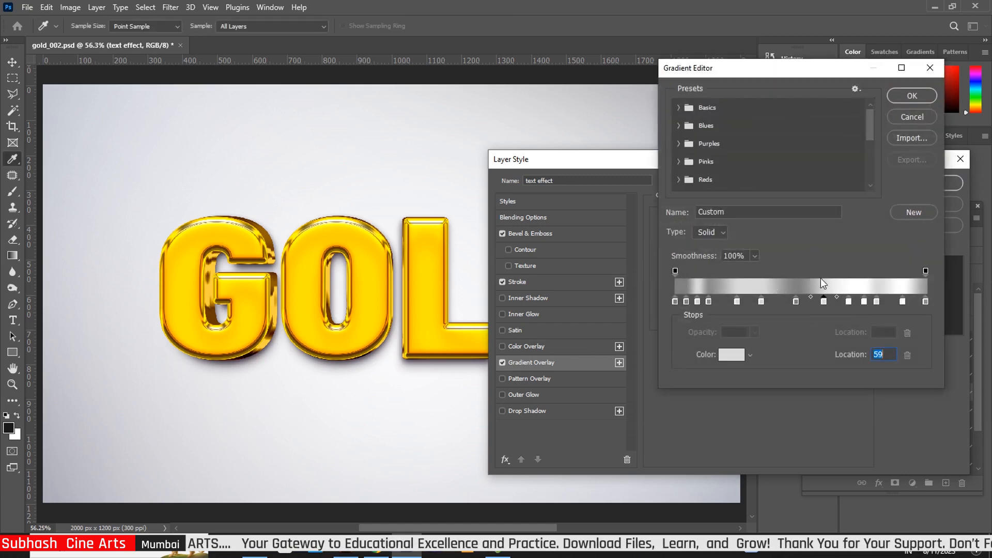
left_click(910, 96)
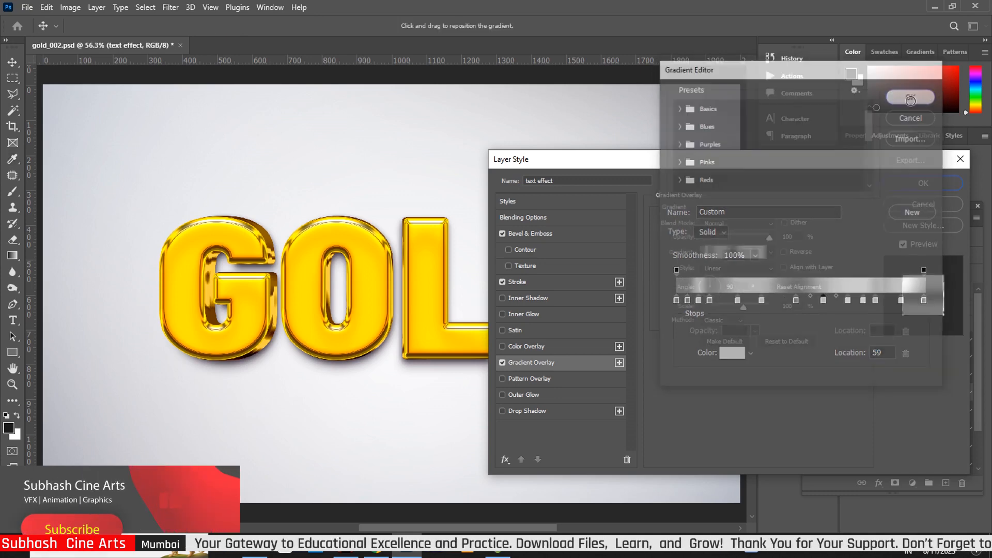
left_click(923, 183)
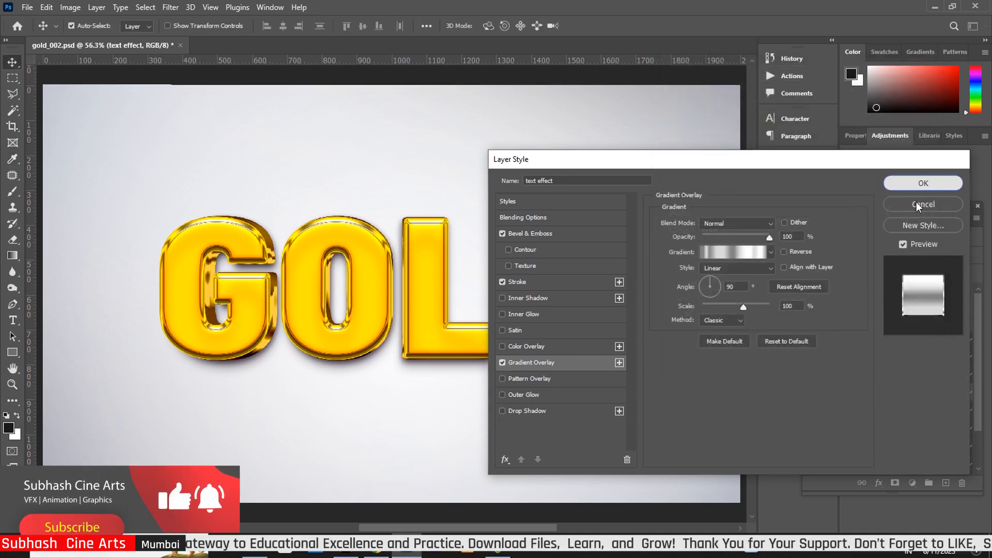
Step: On the 3D group's fourth text effect layer, set the Bevel & Emboss size to 13 px and the Stroke gradient scale to 131%
left_click(962, 410)
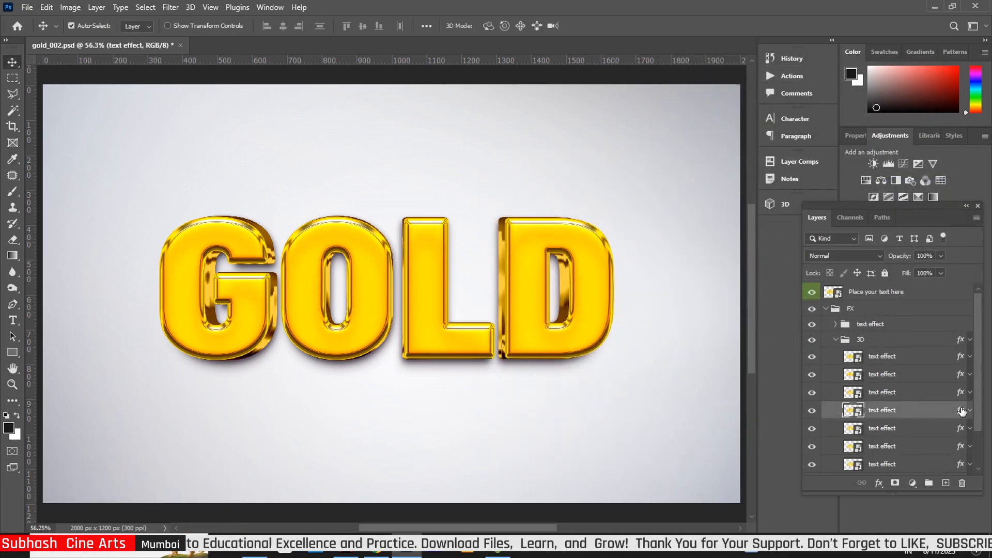
double_click(962, 411)
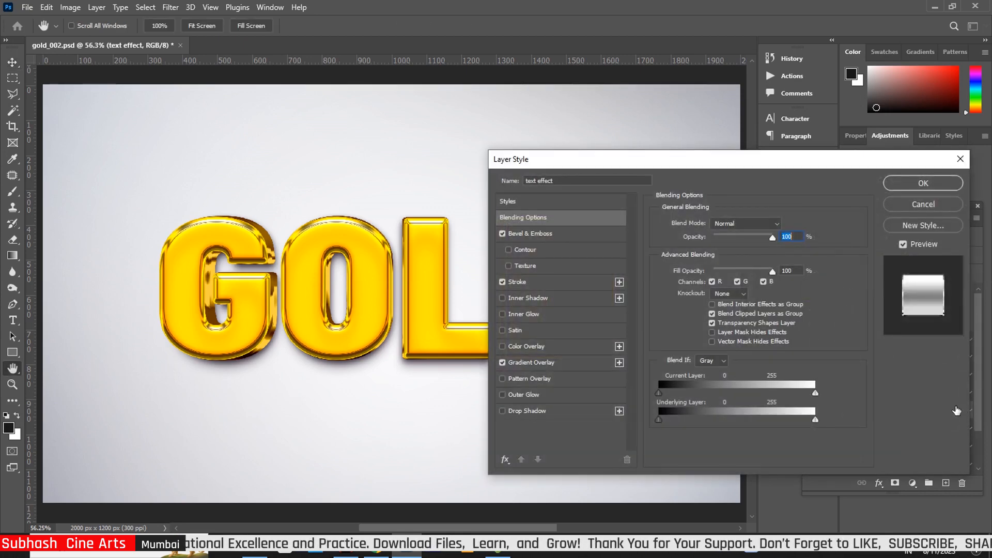
left_click(566, 239)
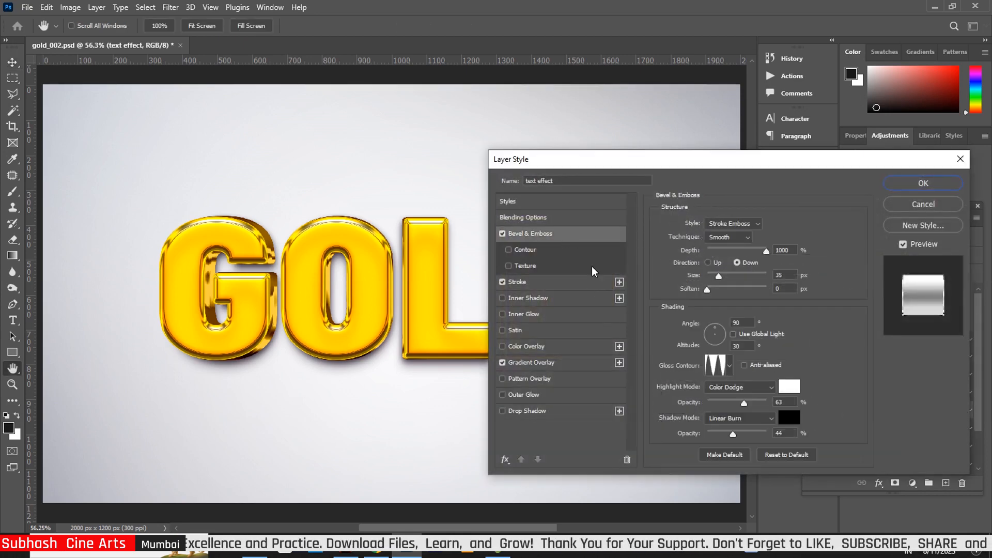
left_click_drag(720, 277, 715, 276)
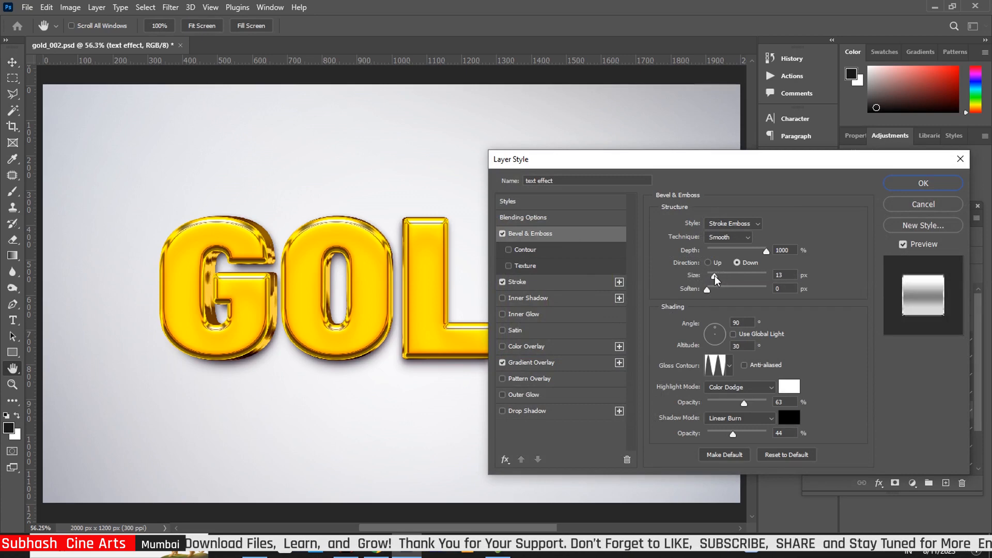
left_click_drag(714, 275, 713, 276)
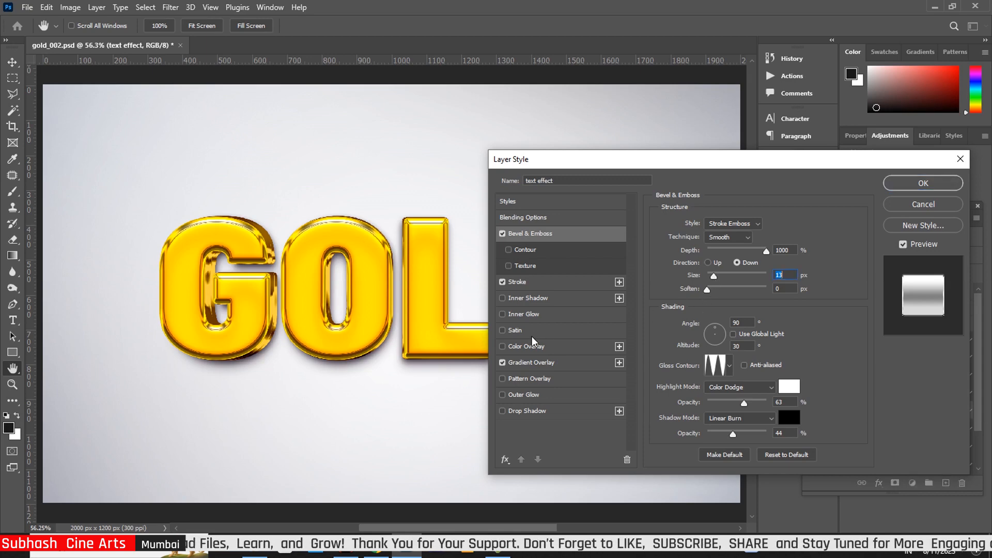
left_click(534, 285)
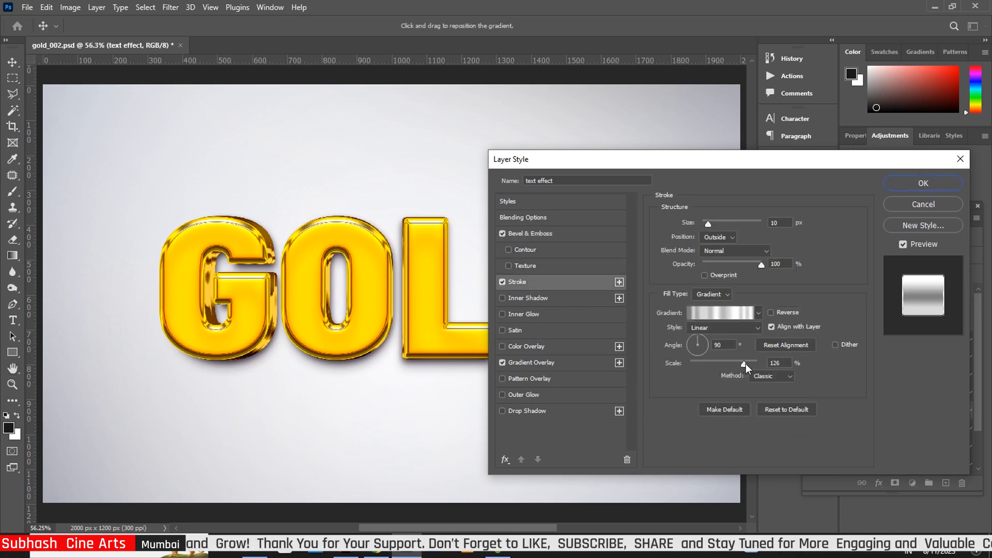
left_click_drag(747, 364, 749, 364)
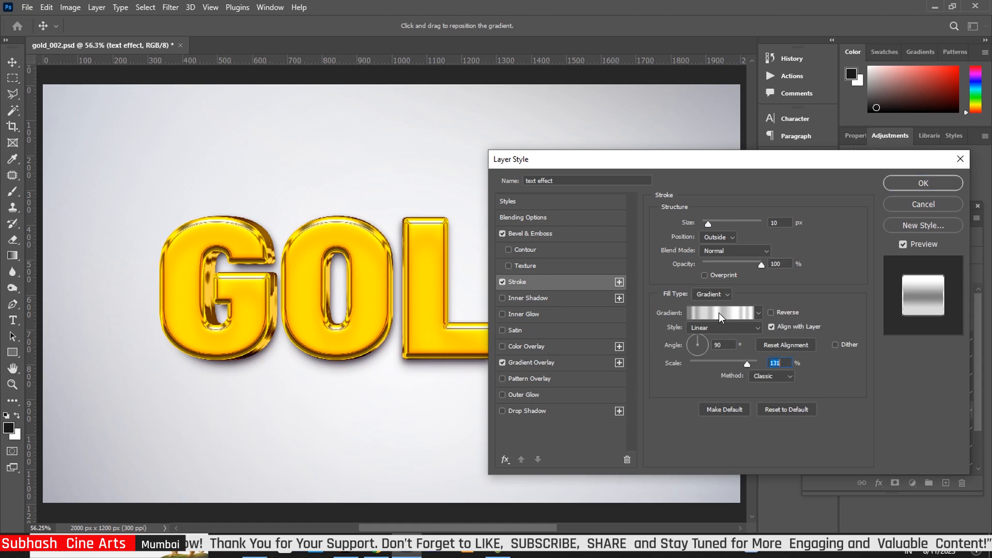
Step: Shift the two grey stops just past the middle of the Stroke gradient, move the light stop near its first quarter to location 20%, and apply
left_click(717, 312)
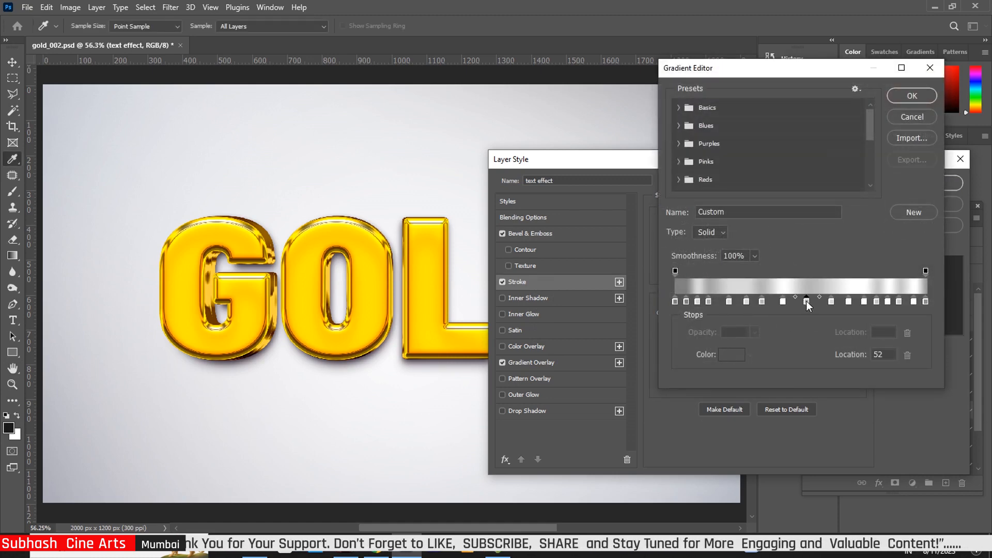
left_click_drag(805, 301, 809, 301)
left_click(831, 301)
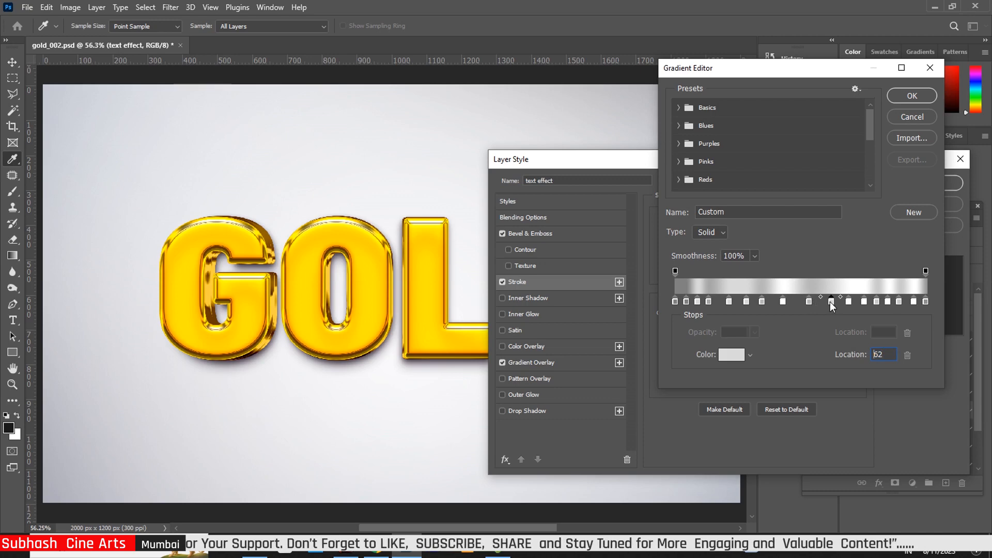
left_click(727, 301)
left_click_drag(727, 301, 725, 301)
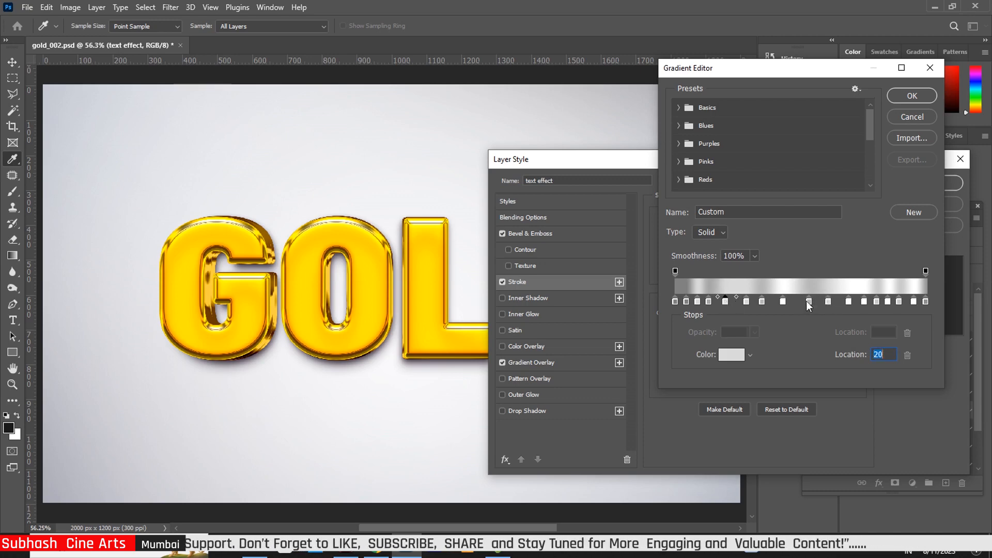
left_click(901, 303)
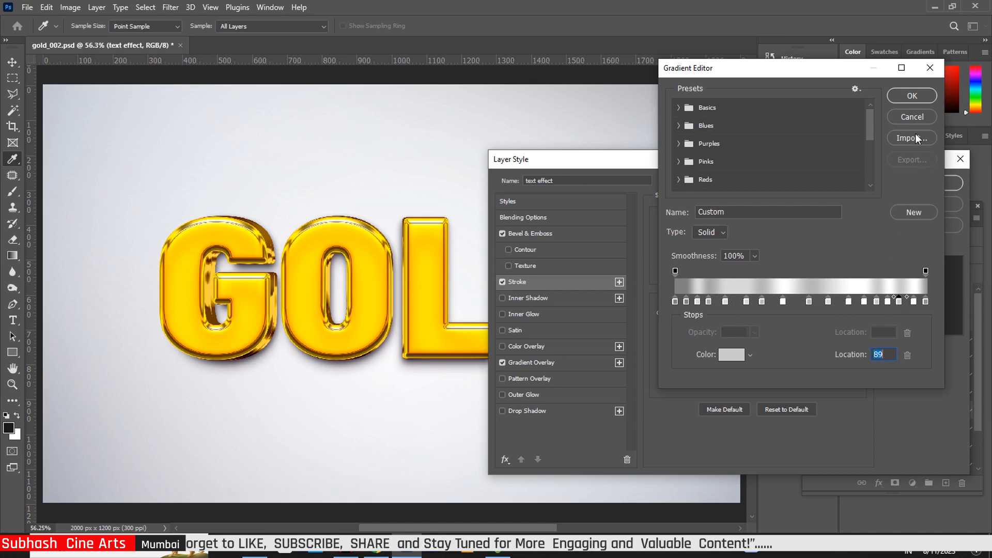
left_click(909, 99)
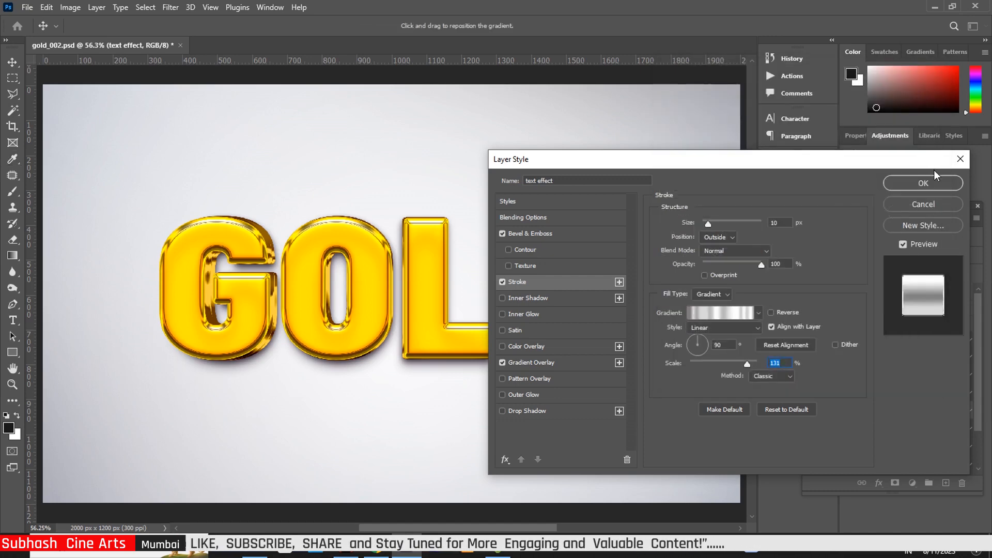
left_click(932, 185)
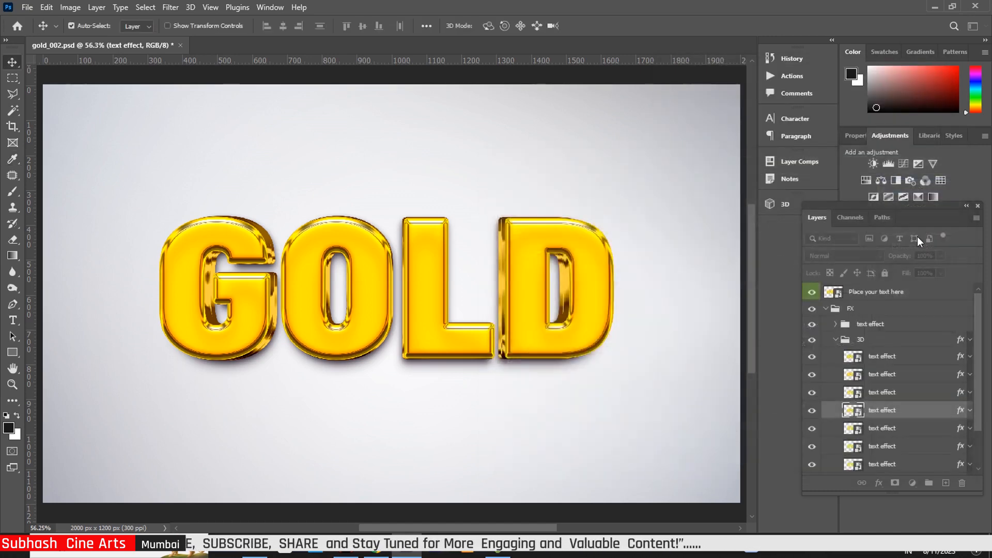
Step: On the 3D group's fifth text effect layer, set the bevel size to 24 px, highlight opacity to about 70% and Stroke gradient scale to 135%
left_click(962, 428)
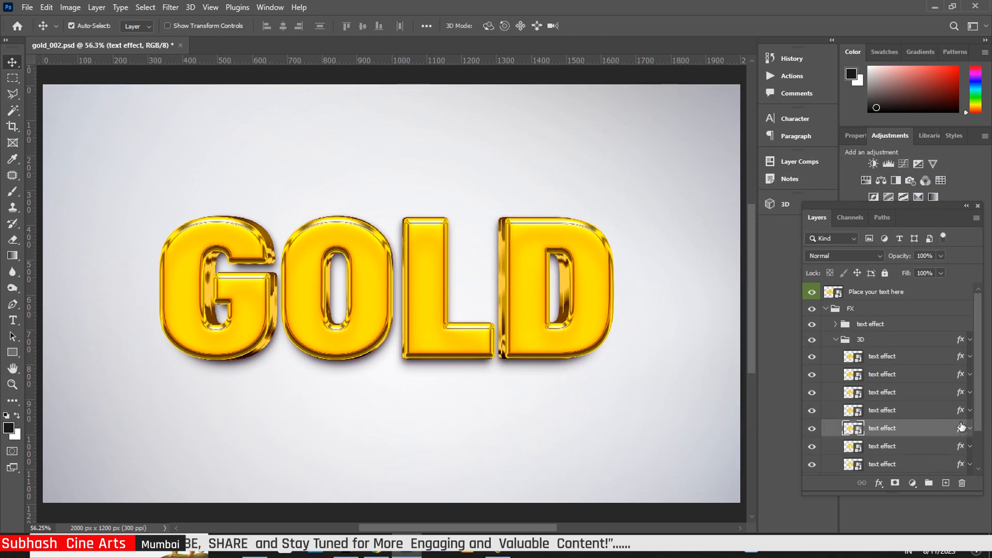
double_click(961, 429)
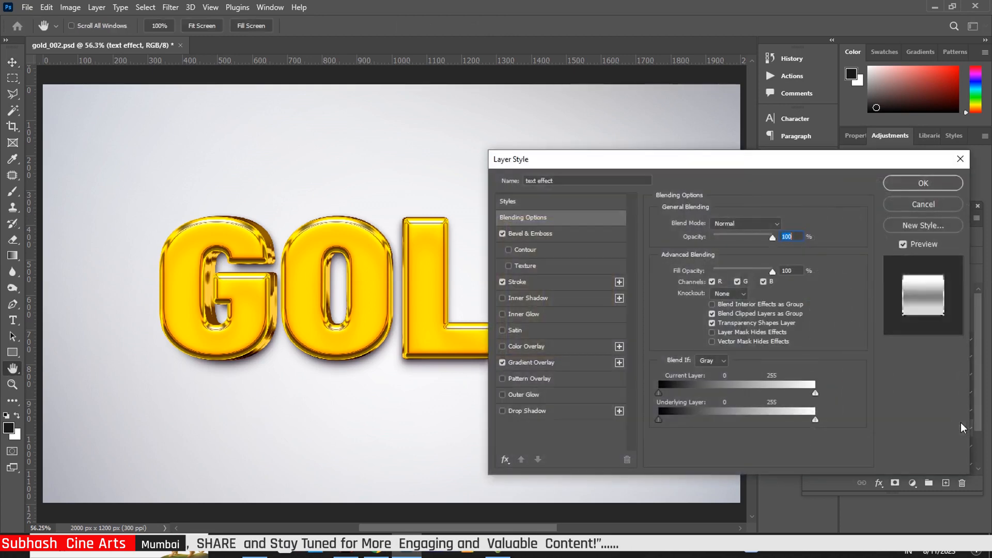
left_click(552, 237)
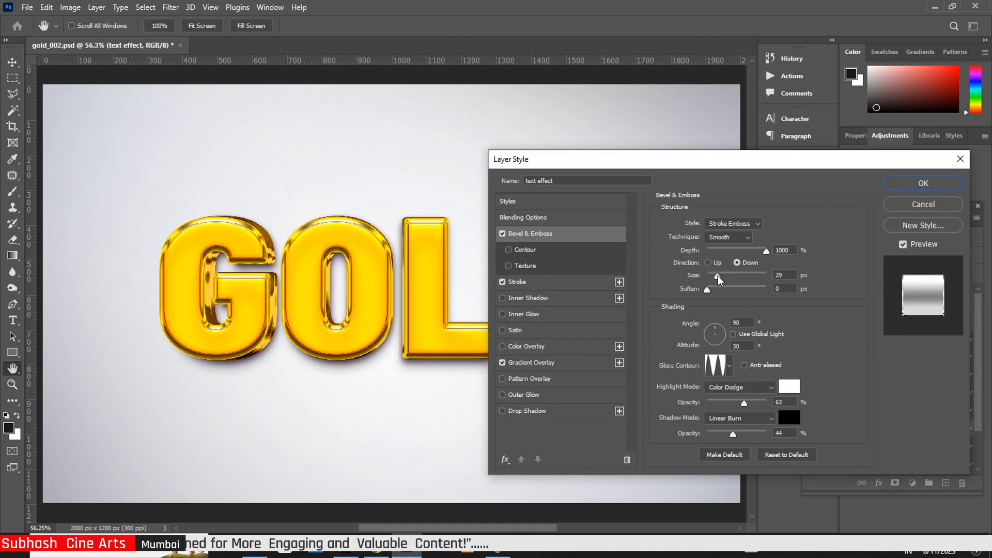
left_click_drag(719, 279, 717, 277)
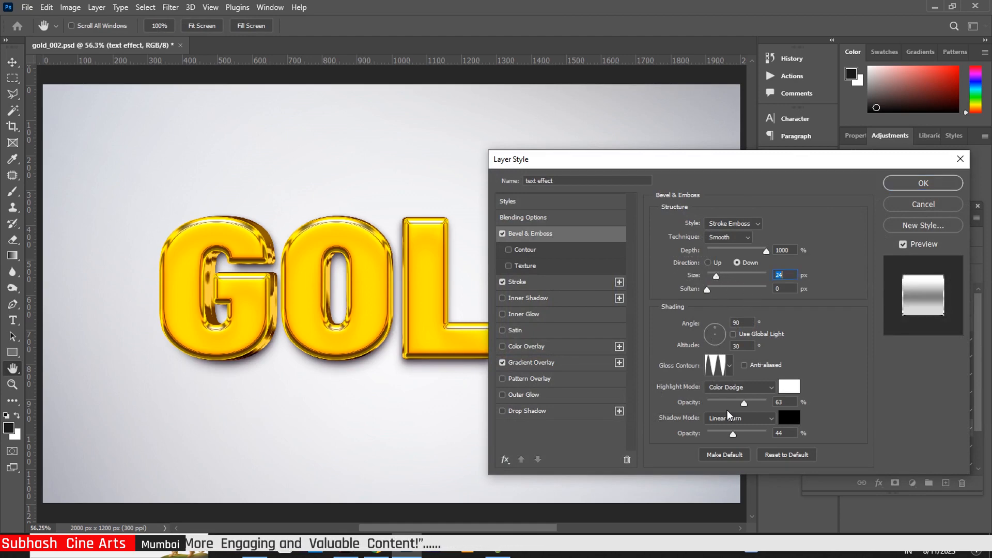
left_click_drag(744, 403, 749, 406)
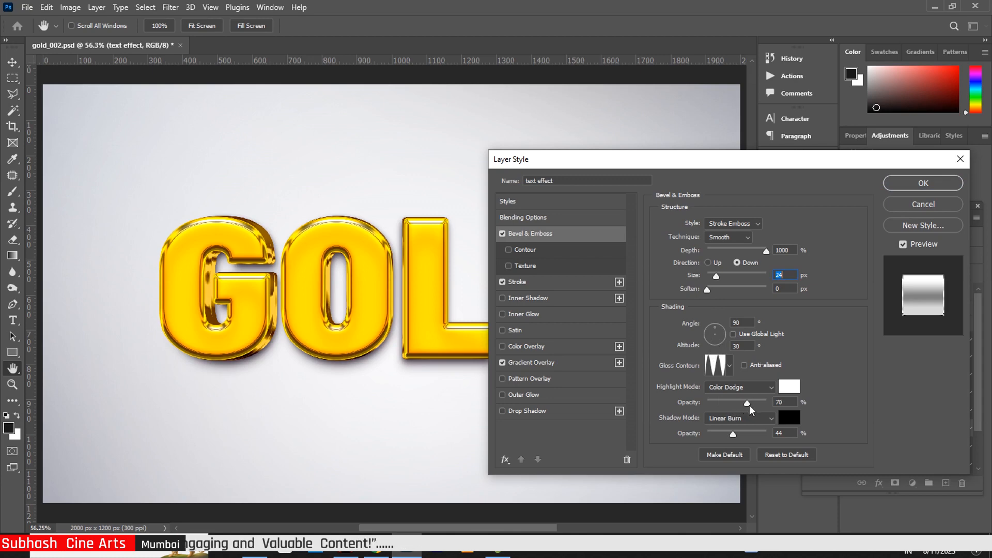
left_click(534, 284)
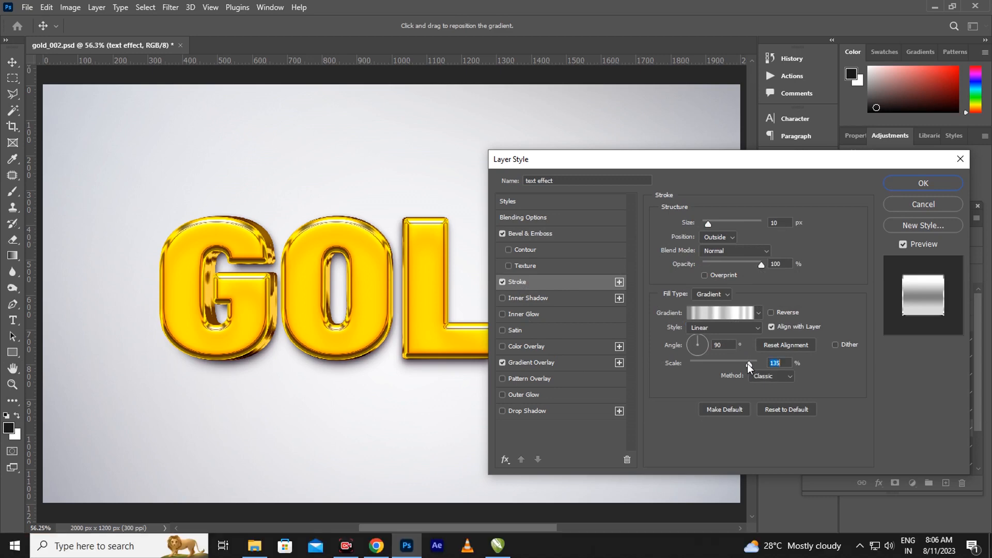
left_click(905, 186)
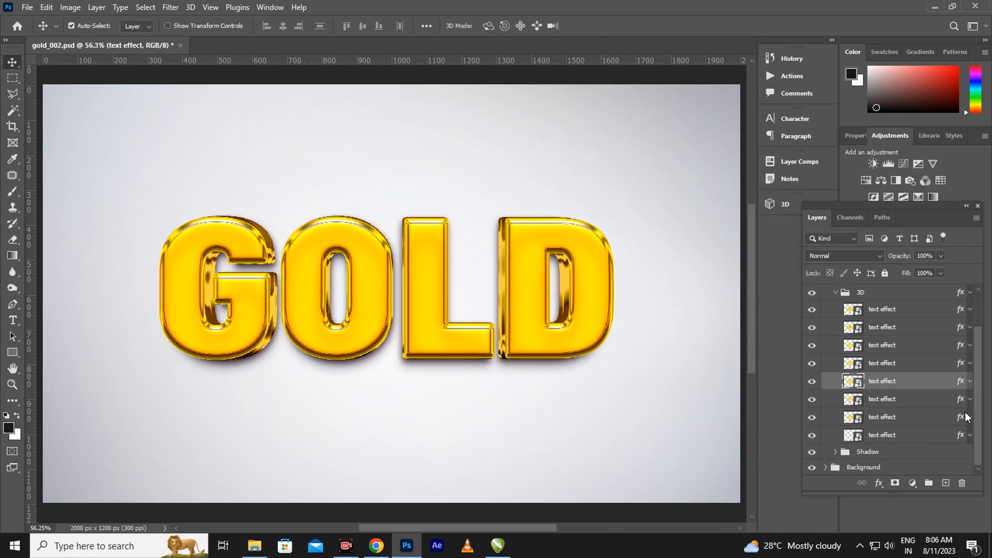
Step: On the 3D group's sixth text effect layer, set the Bevel & Emboss size to 46 px and the highlight opacity to 67%
left_click(959, 399)
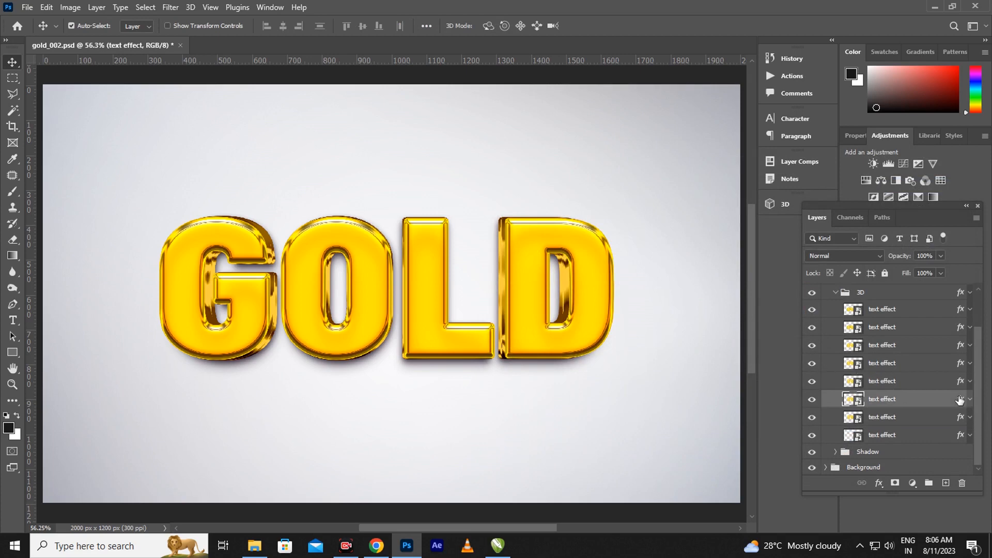
double_click(959, 399)
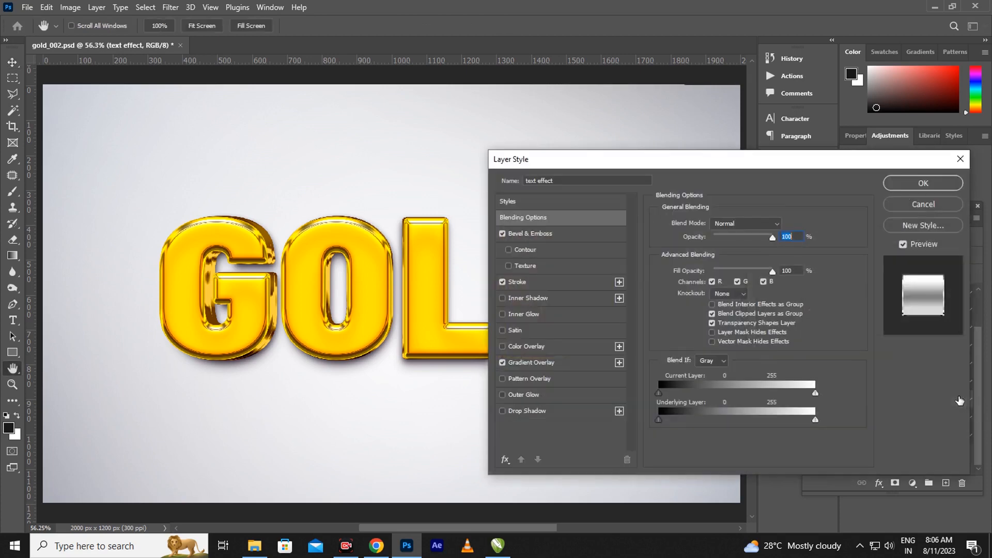
left_click(566, 238)
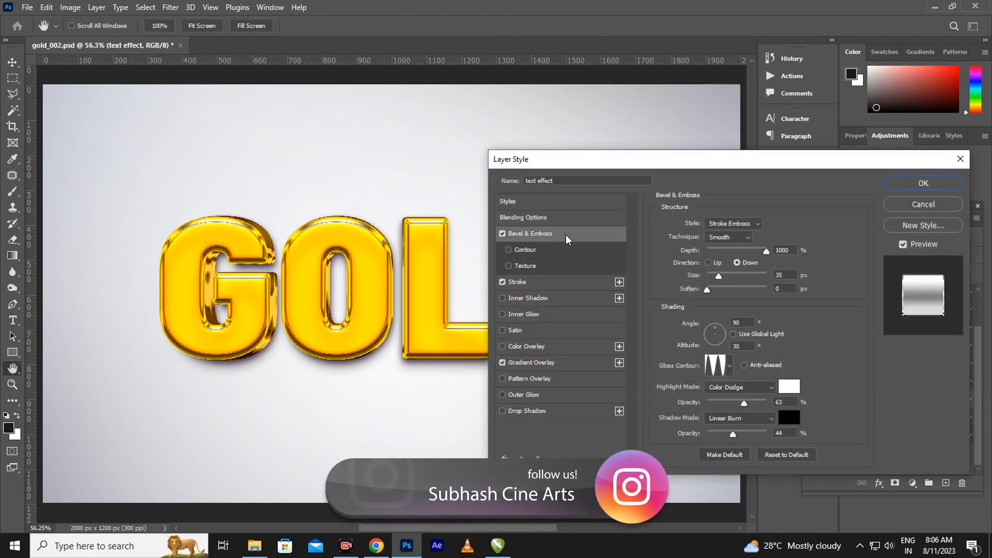
left_click(721, 276)
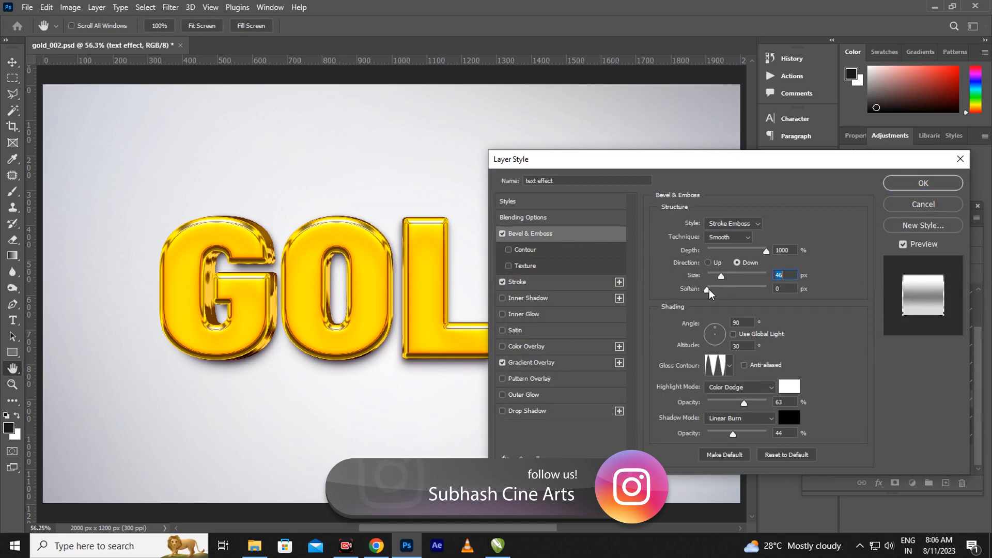
left_click(747, 403)
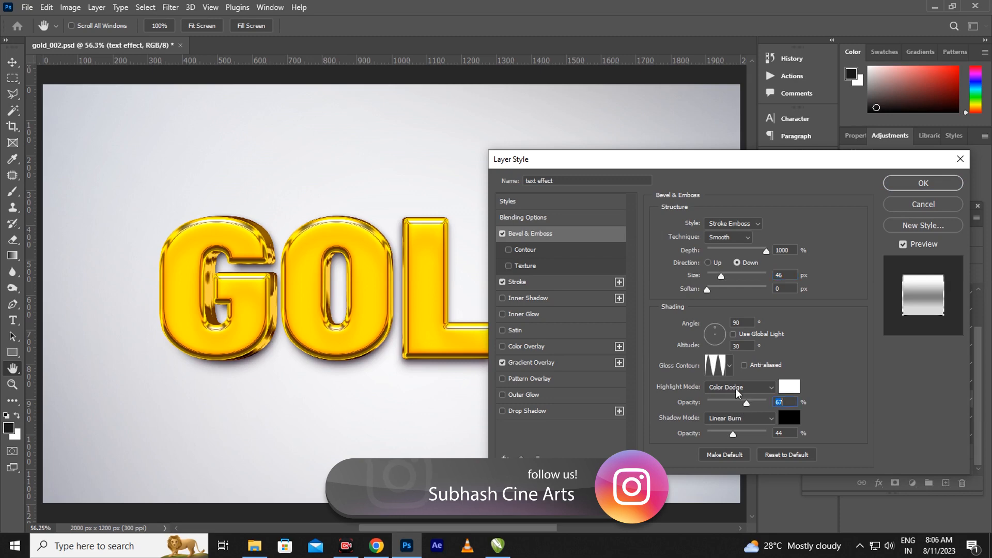
Step: Move the light grey stop near the first quarter of the Stroke gradient to location 21% and apply the layer style
left_click(528, 282)
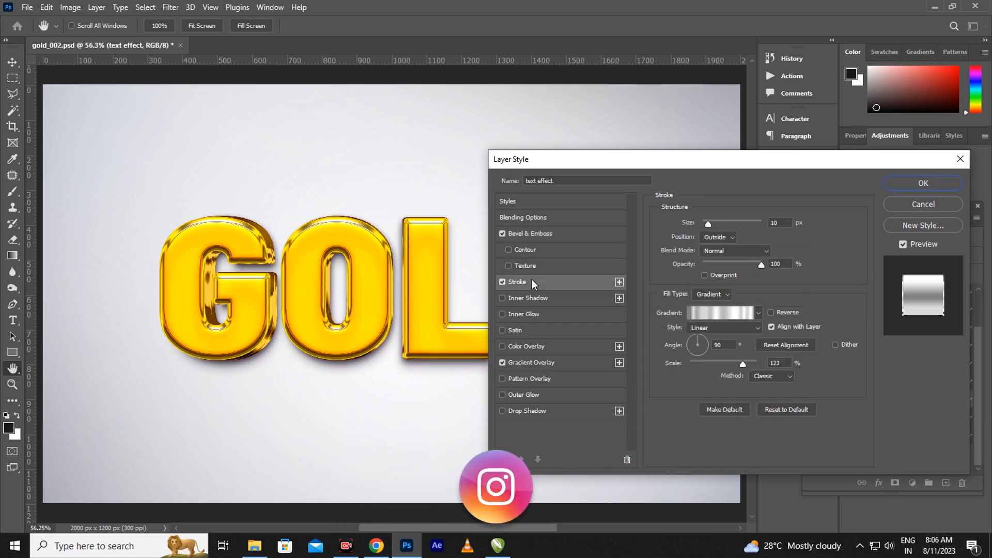
left_click(731, 315)
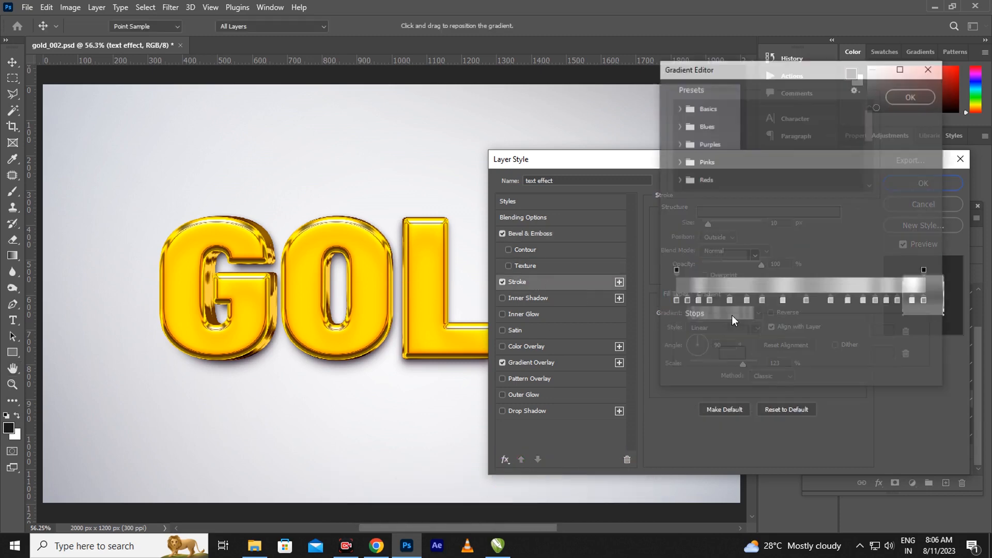
left_click(806, 301)
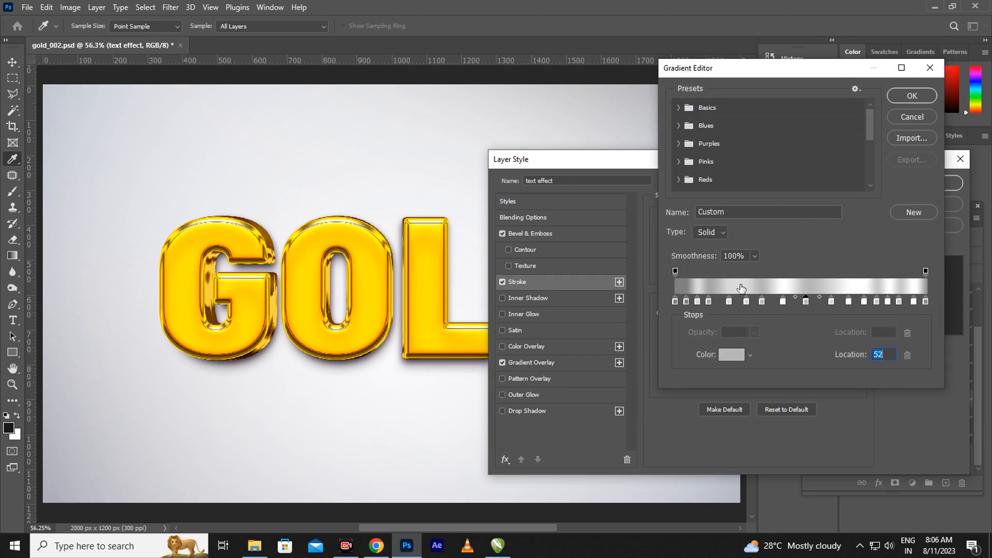
left_click(729, 302)
left_click(912, 100)
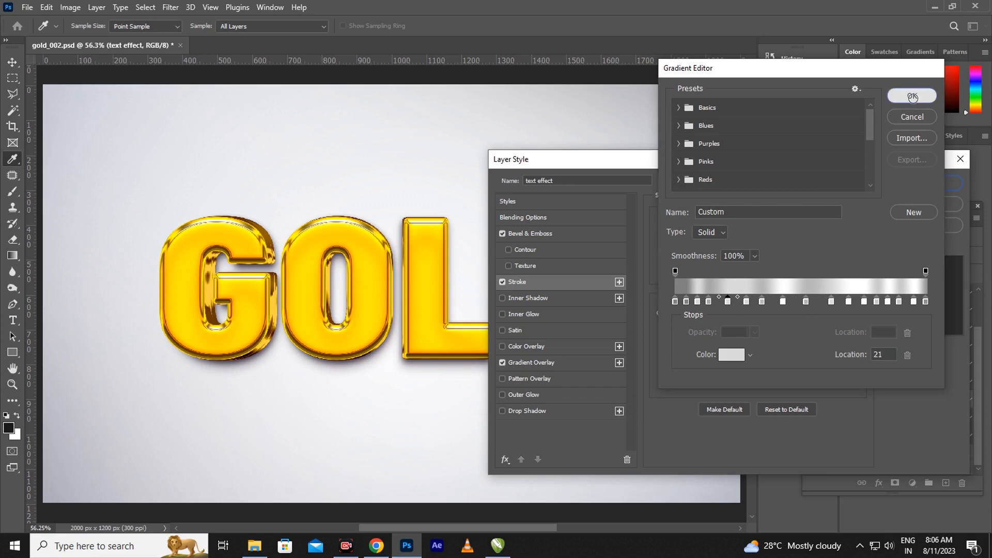
left_click(922, 183)
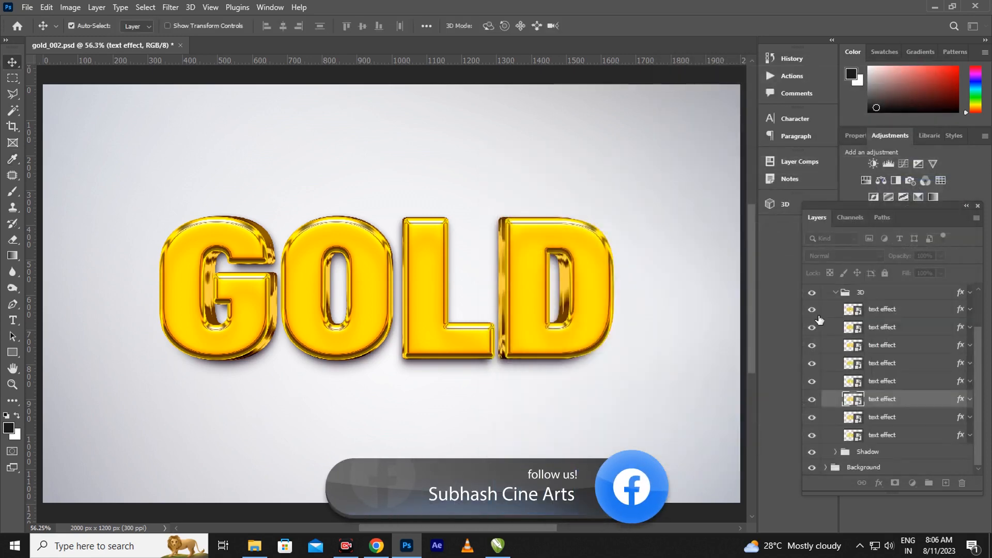
Step: On the 3D group's seventh text effect layer, set the Bevel & Emboss size to 24 px and raise the highlight opacity
left_click(961, 418)
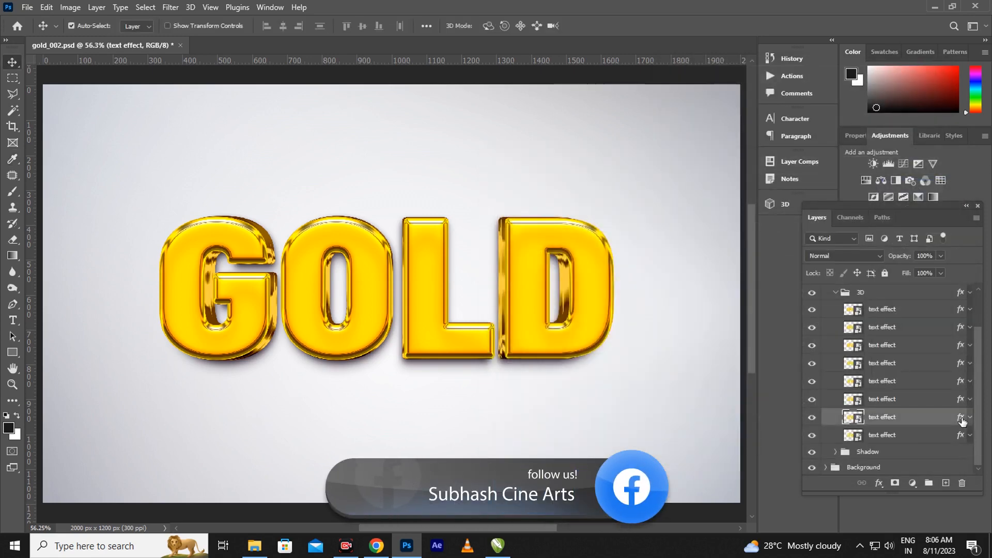
double_click(961, 418)
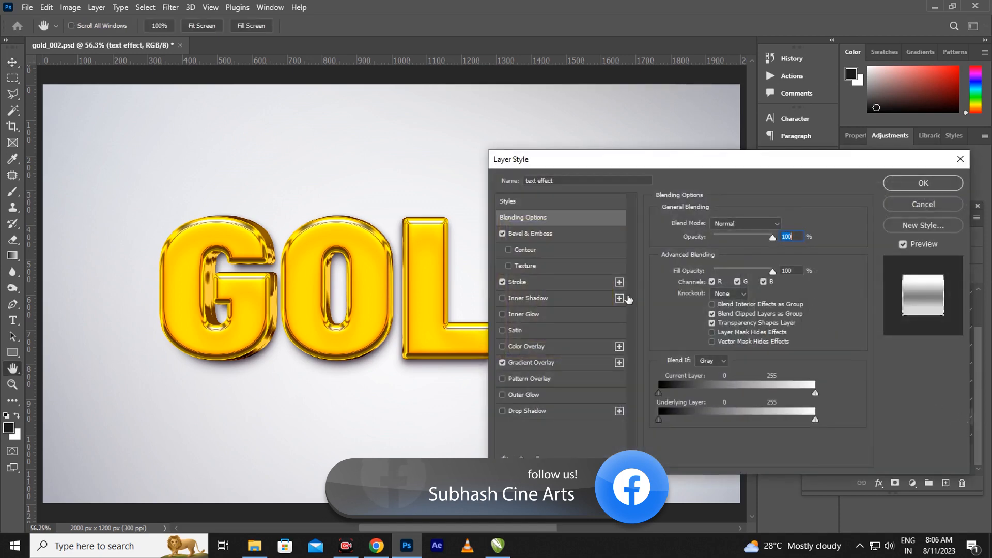
left_click(543, 237)
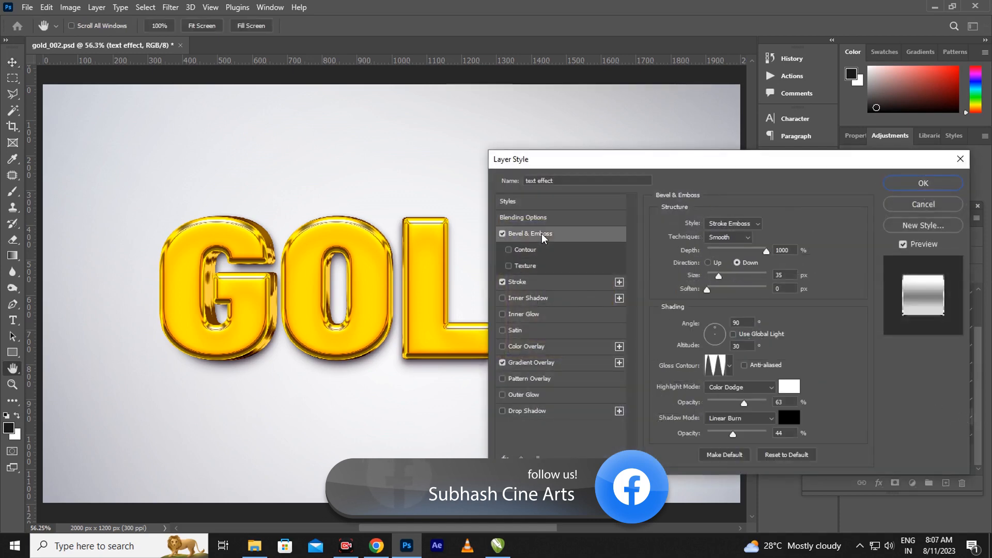
left_click(717, 281)
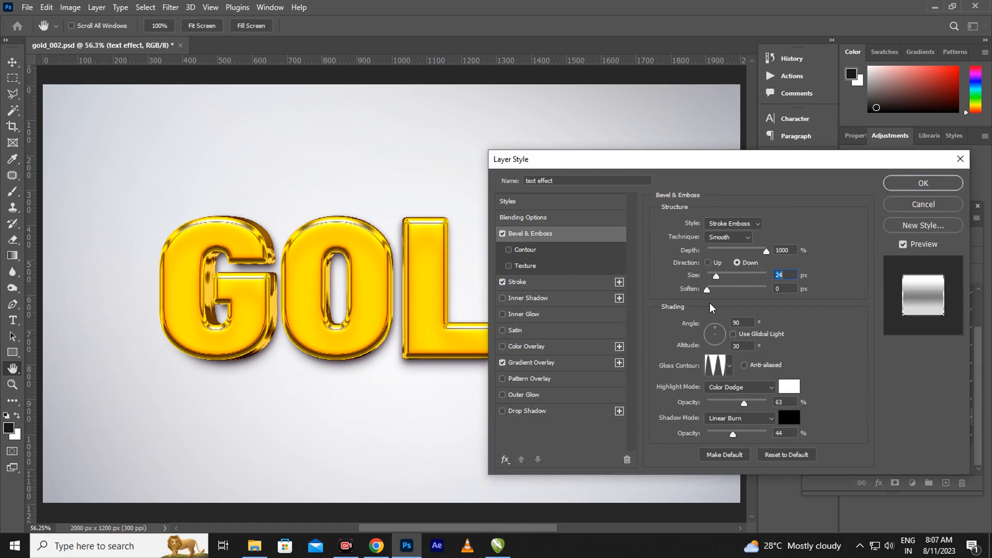
left_click_drag(743, 404, 756, 408)
Step: Set the seventh layer's Stroke gradient scale to 125% and apply the layer style
left_click(576, 284)
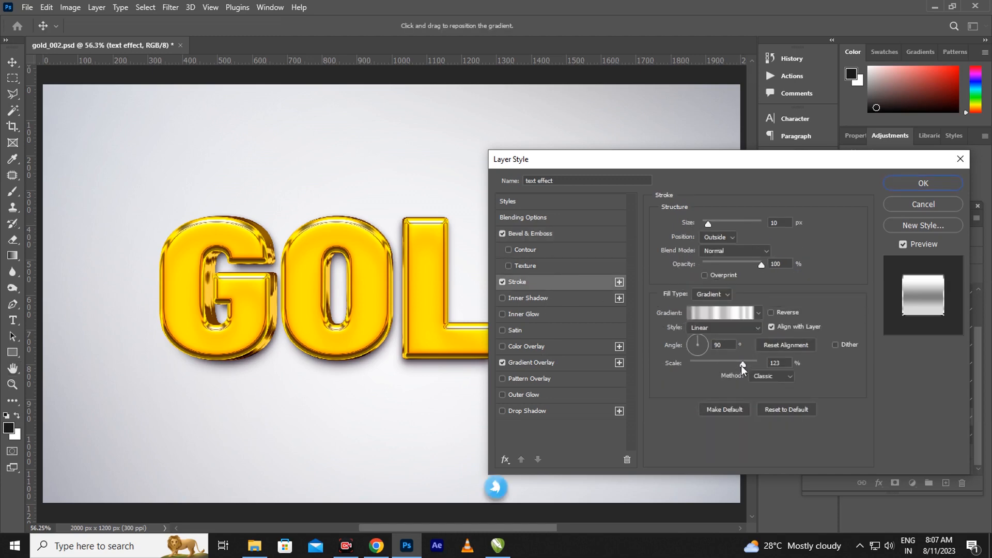
left_click_drag(743, 363, 747, 364)
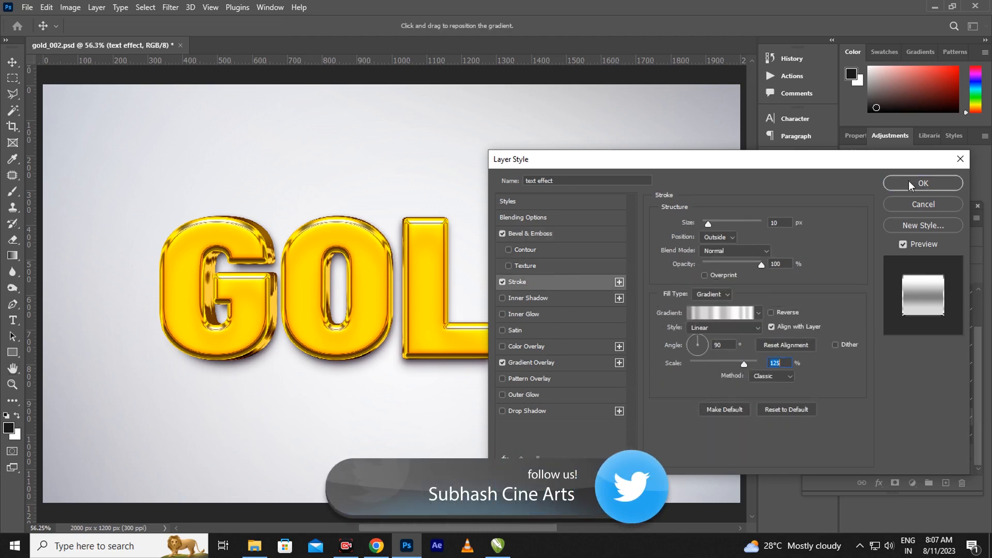
left_click(912, 185)
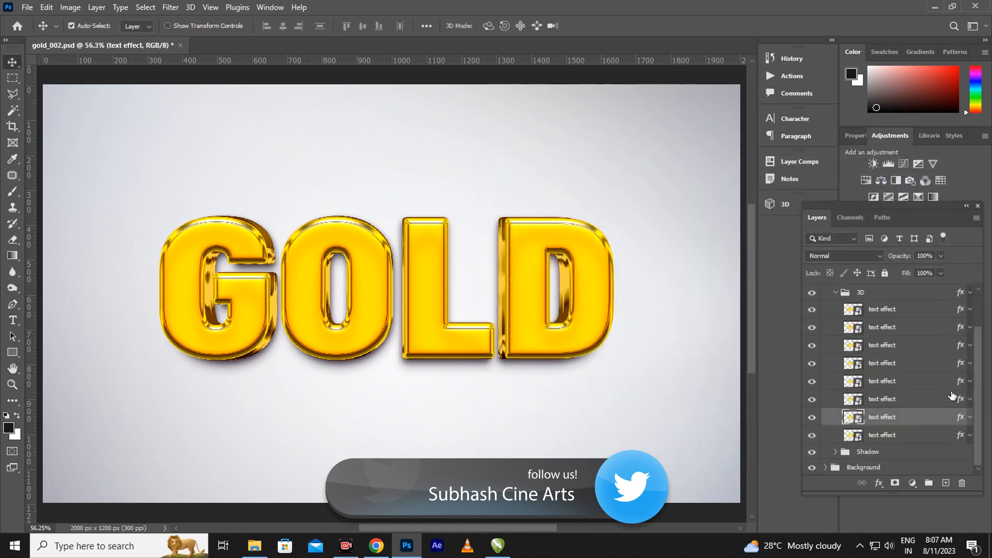
Step: Collapse the 3D group, expand the Shadow group and open the layer style of its text effect layer
left_click(834, 294)
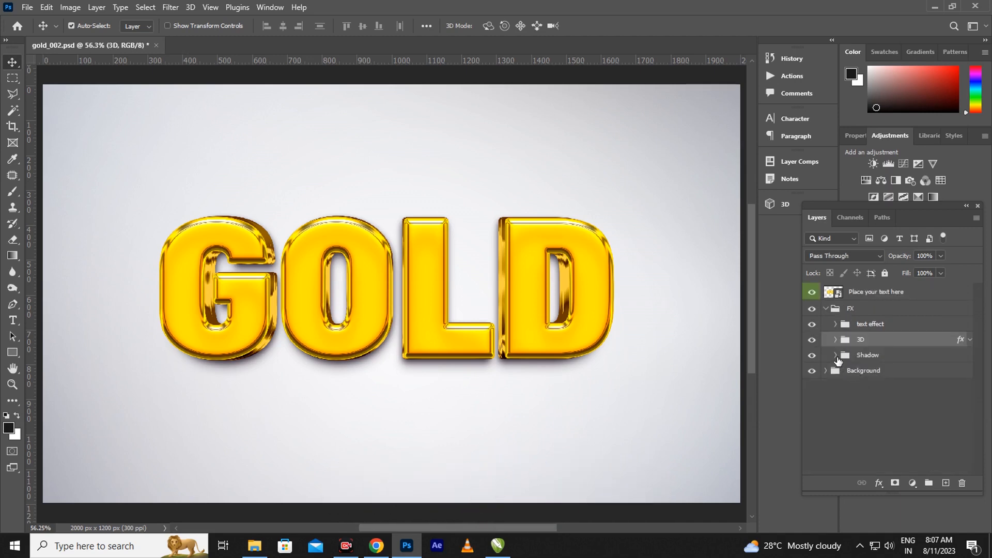
left_click(836, 355)
left_click(961, 376)
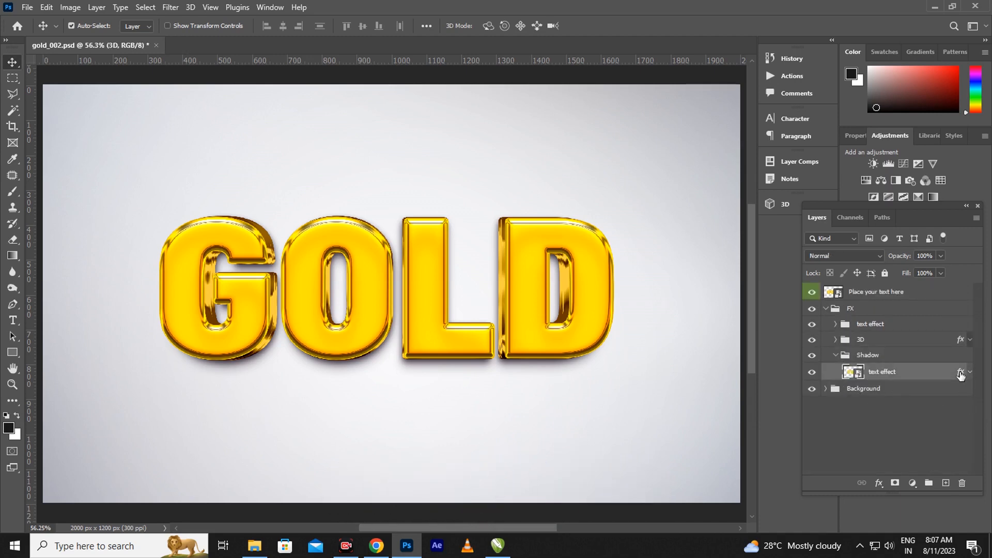
key("h")
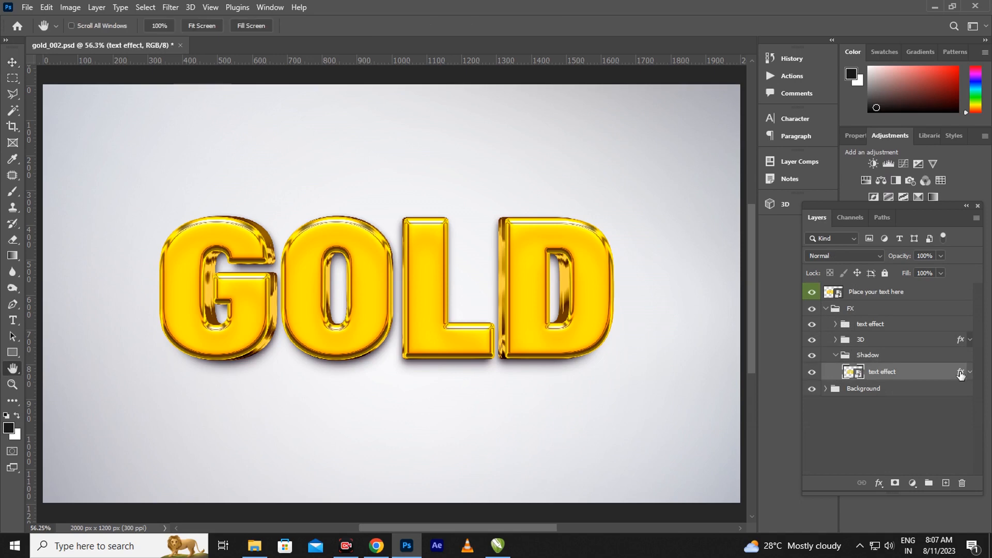
double_click(960, 373)
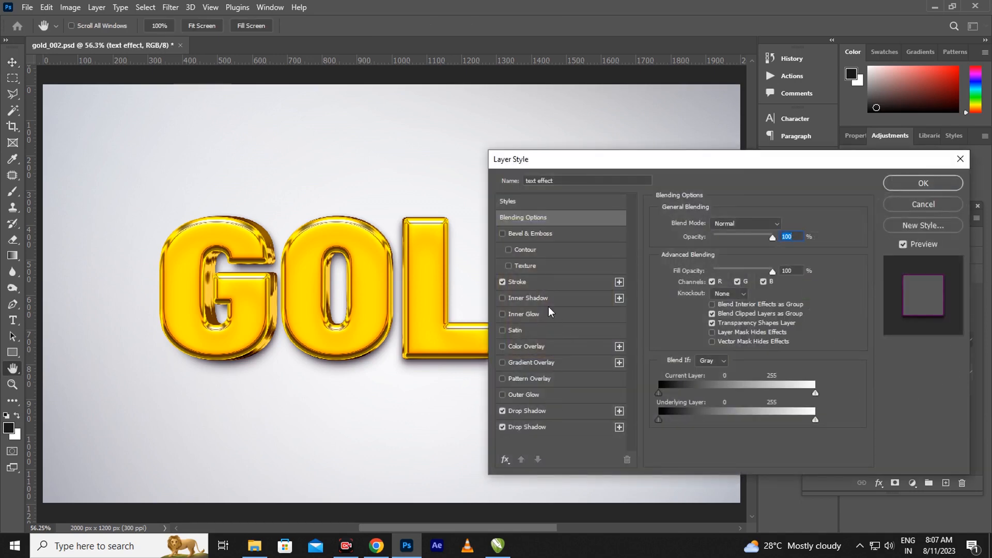
Step: Turn the shadow layer's Stroke effect off and on again to compare the text with and without it
left_click(504, 282)
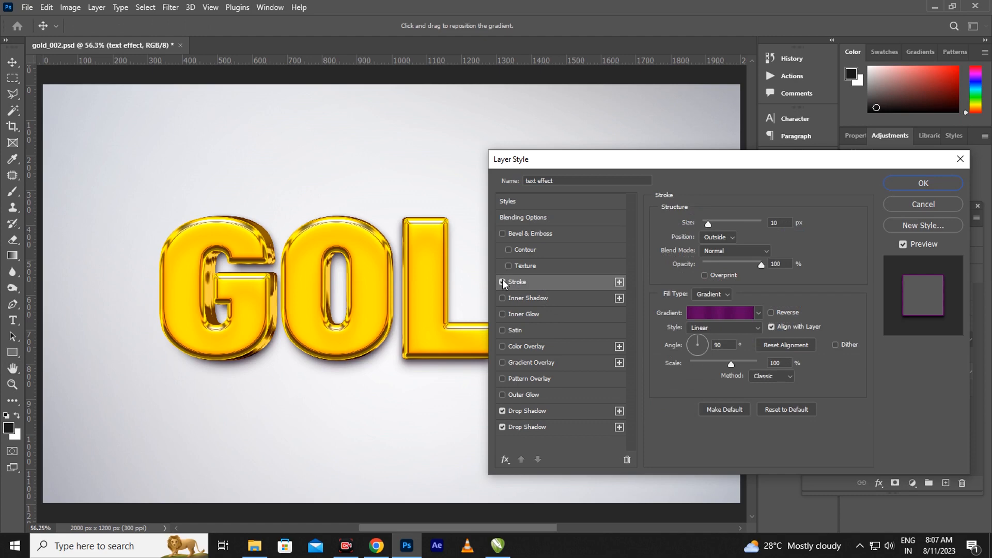
left_click(502, 281)
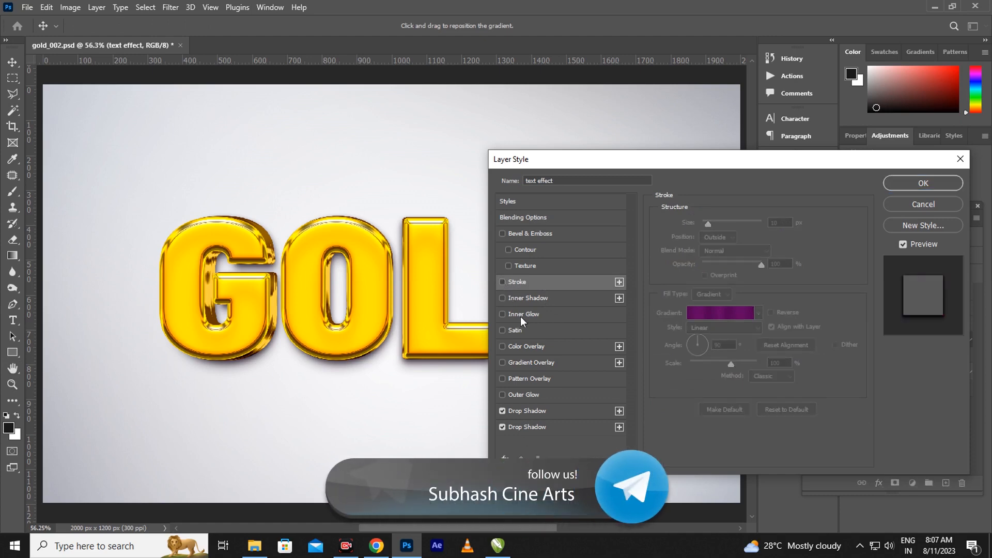
left_click(503, 283)
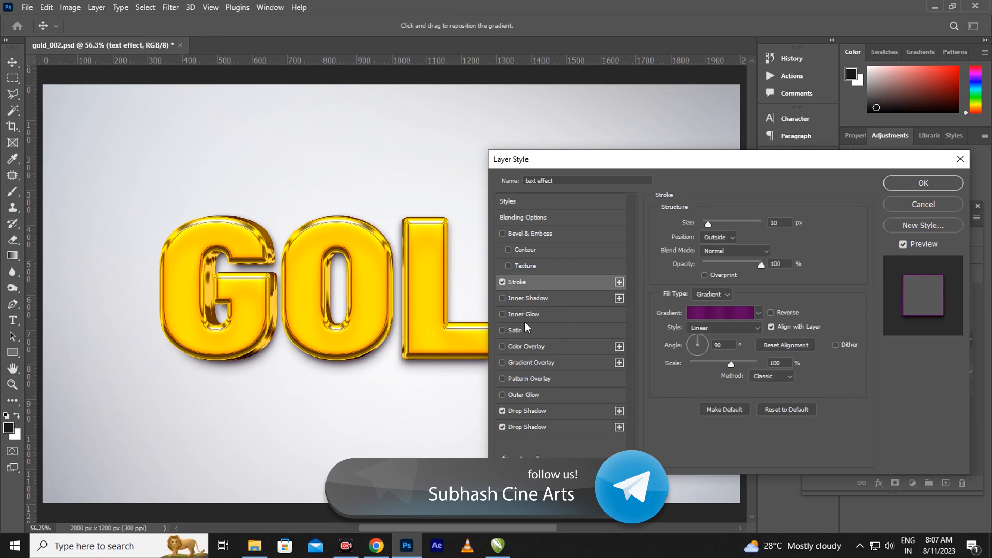
Step: Set the spread of the shadow layer's first Drop Shadow to 36%
left_click(535, 410)
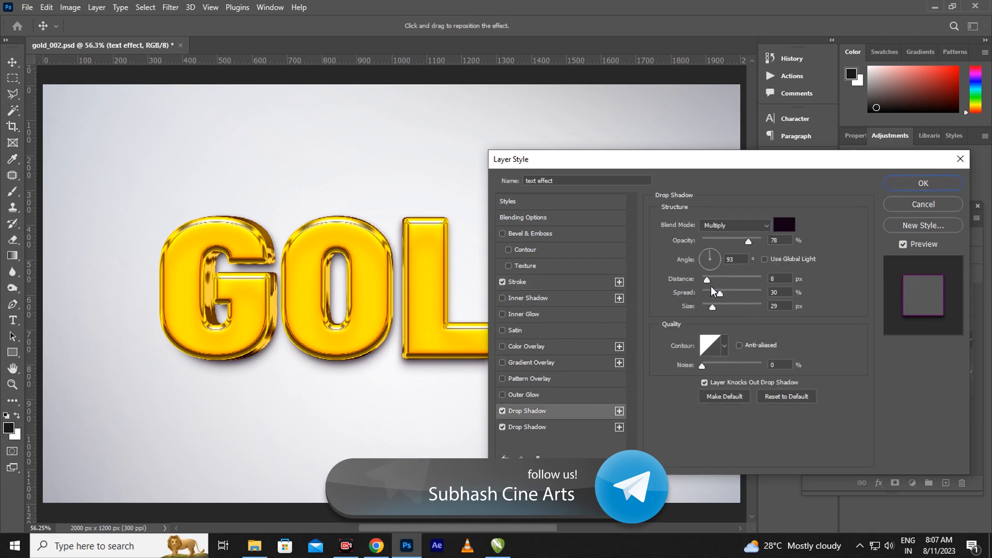
left_click_drag(721, 293, 724, 294)
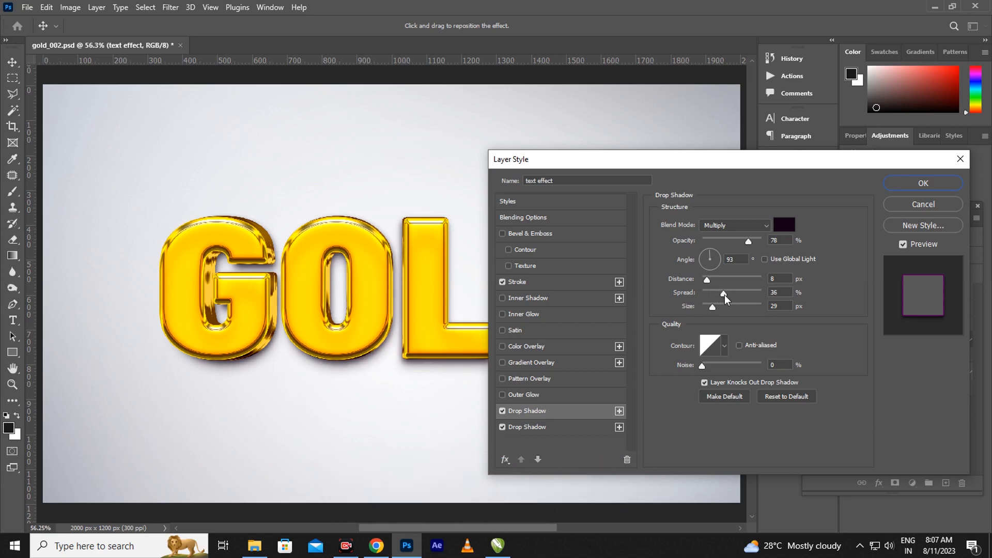
left_click(724, 295)
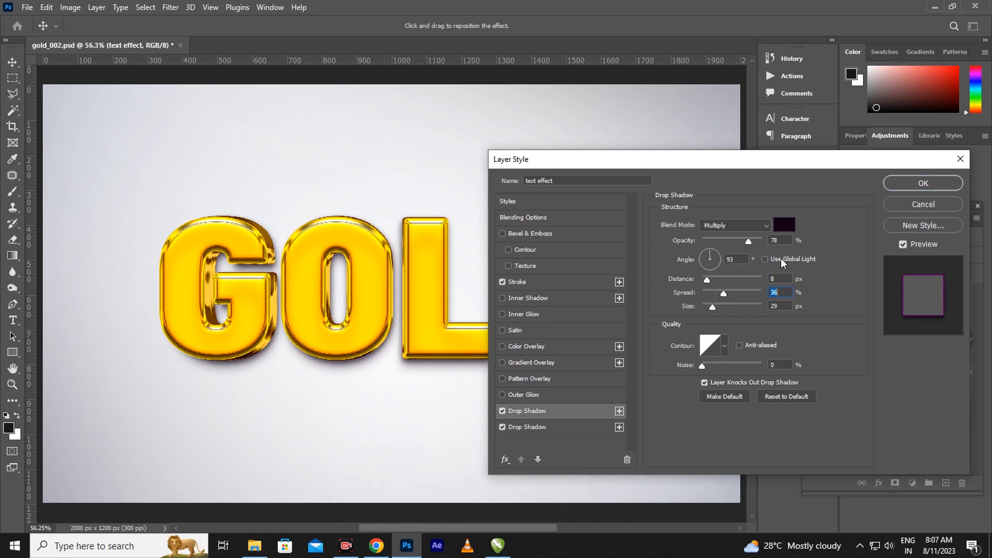
Step: Set the spread of the shadow layer's second Drop Shadow to 35% and apply the layer style
left_click(547, 428)
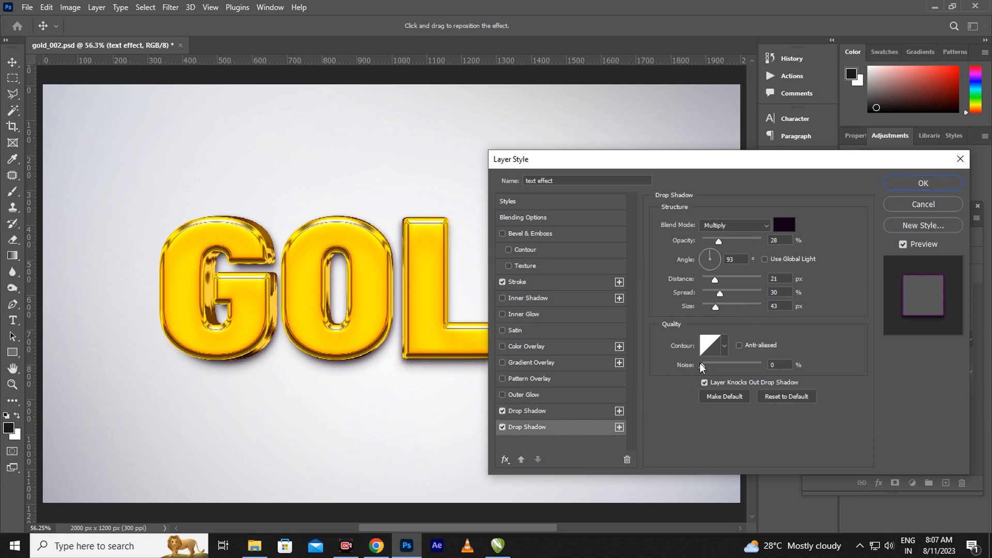
left_click(724, 295)
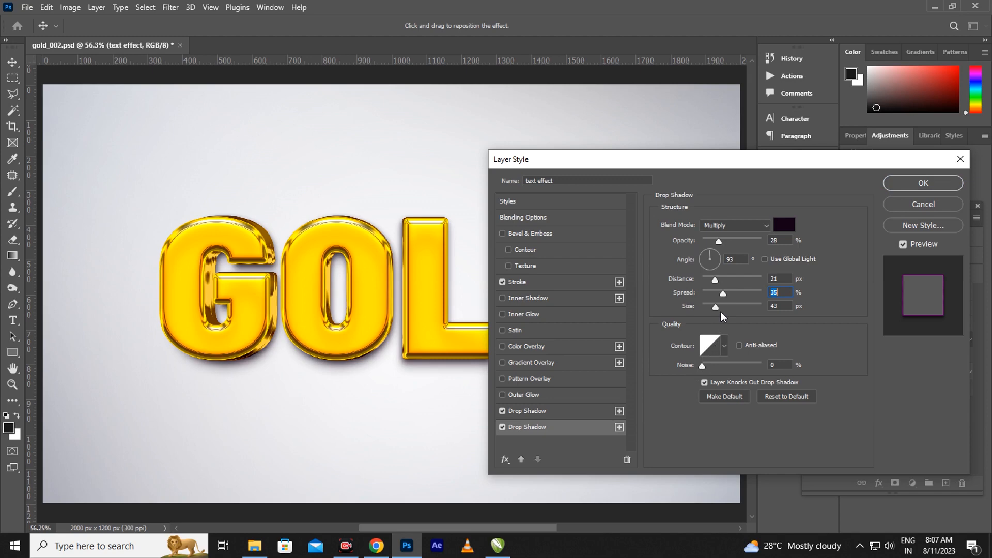
left_click(705, 364)
left_click(934, 183)
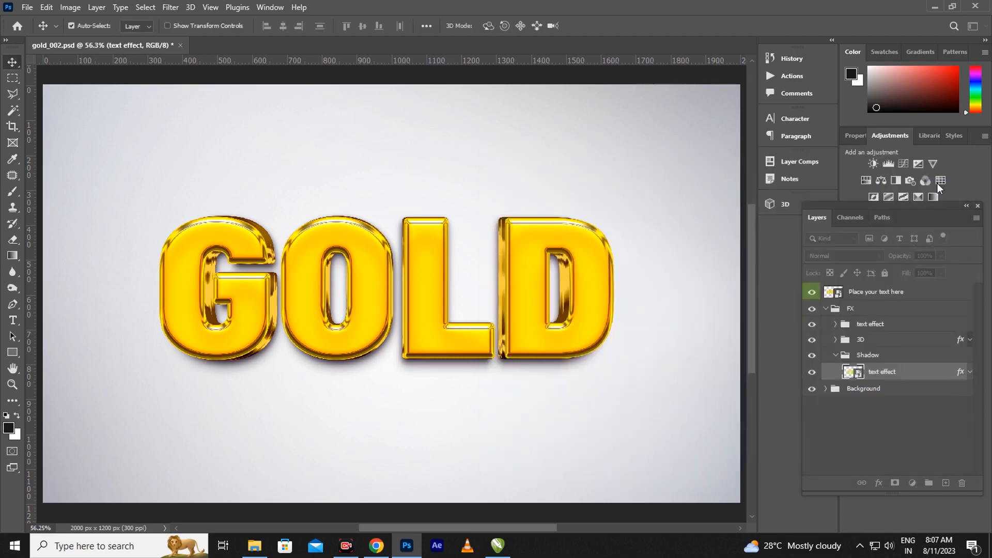
Step: Expand the Background group and review the bg layer's blending options without changing them
left_click(825, 389)
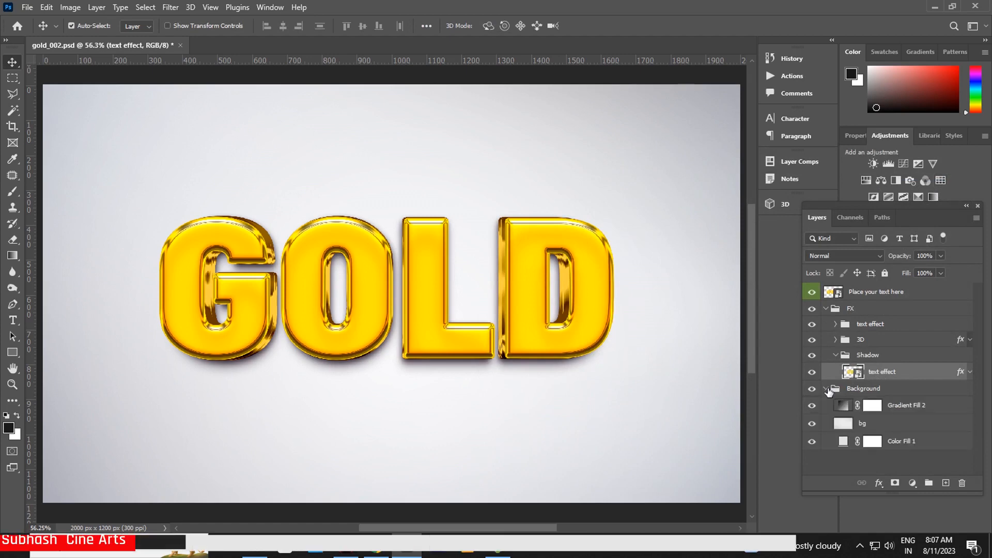
left_click(845, 423)
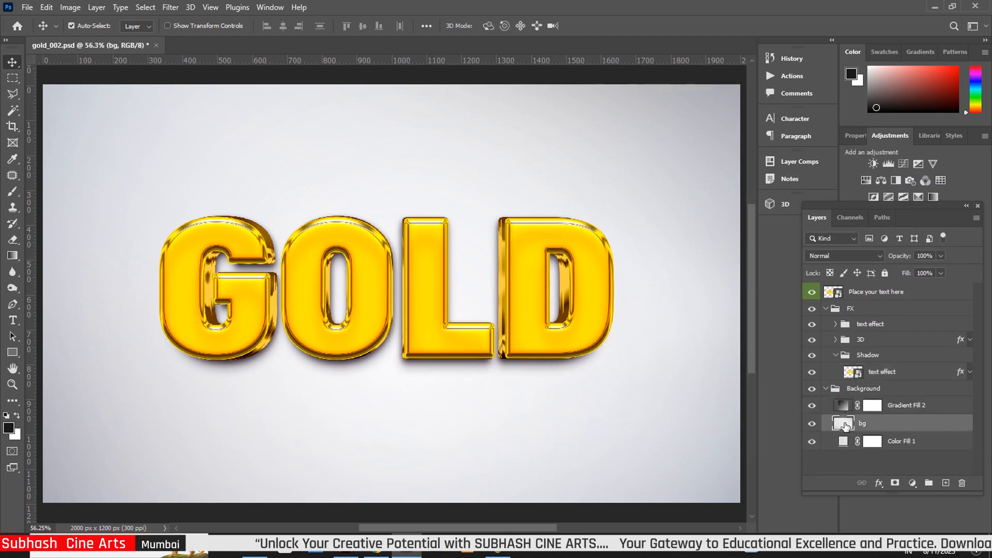
double_click(844, 424)
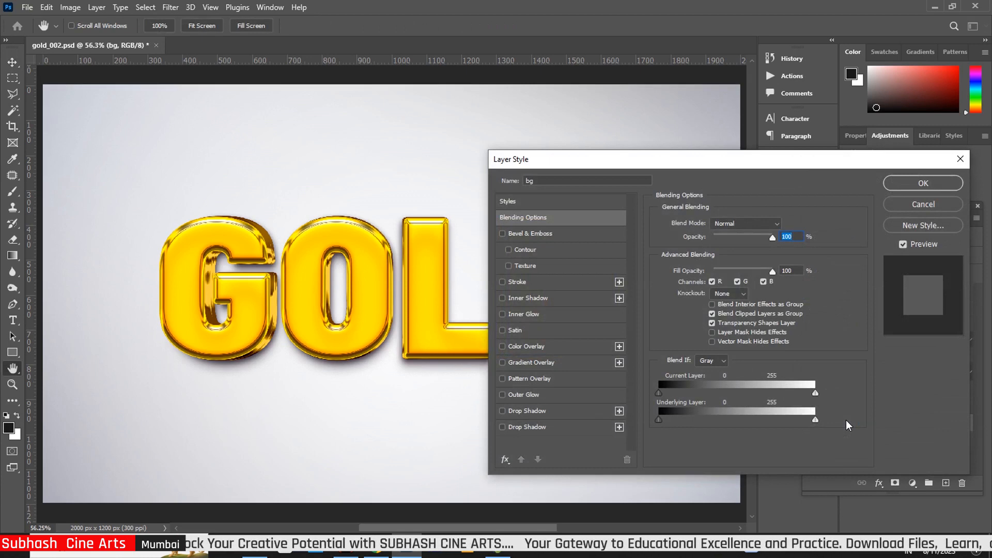
left_click(911, 184)
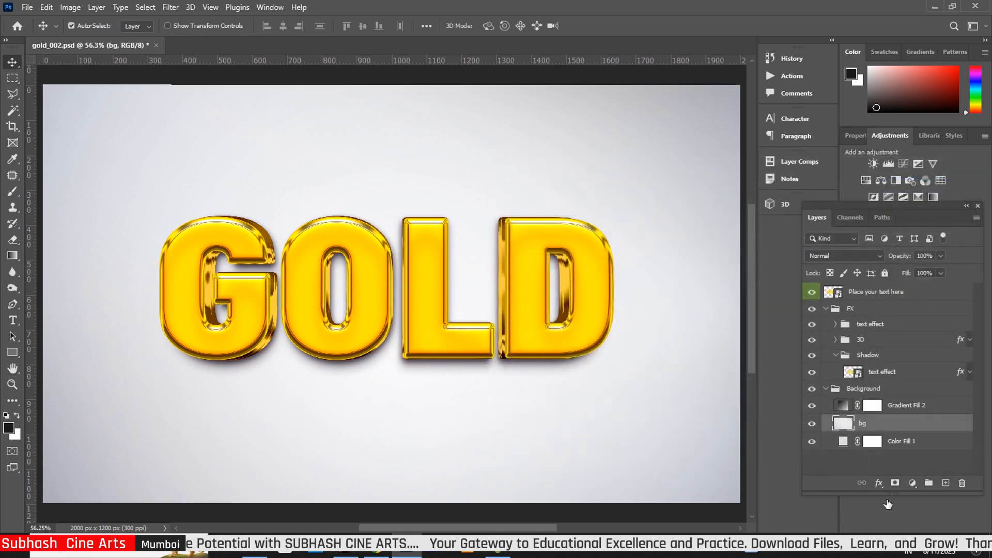
Step: Open the contents of the Place your text here smart object and select the whole GOLD text for editing
left_click(837, 293)
double_click(832, 292)
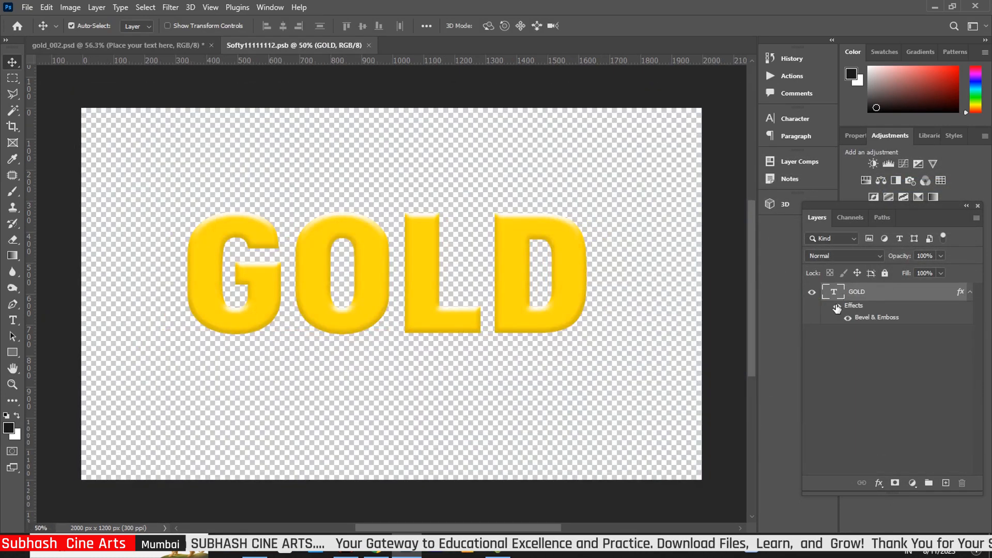
double_click(833, 292)
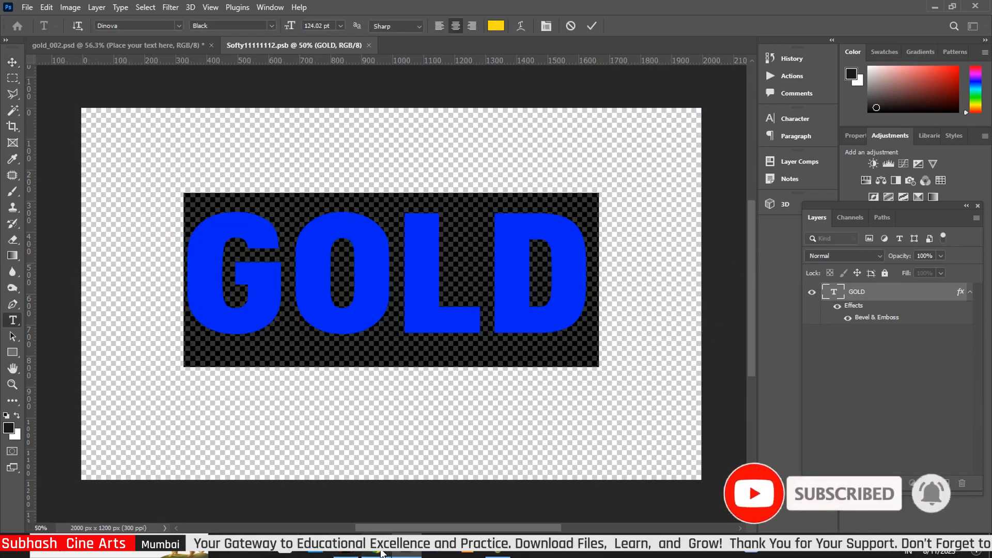
Step: Copy the Hindi name from the Hindi Typing page in Chrome, return to Photoshop and replace the GOLD text with it
key("alt+Tab")
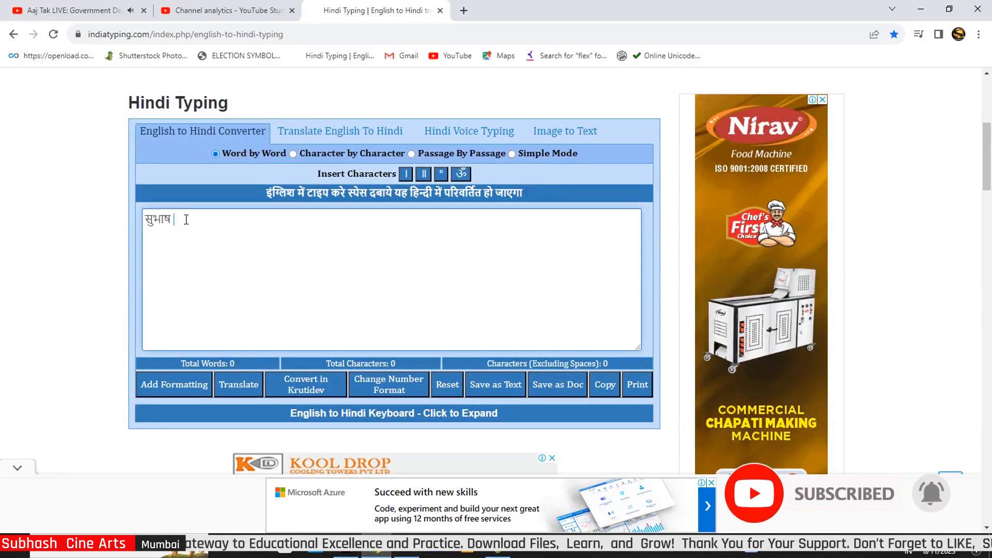
left_click_drag(184, 218, 122, 235)
key("ctrl+c")
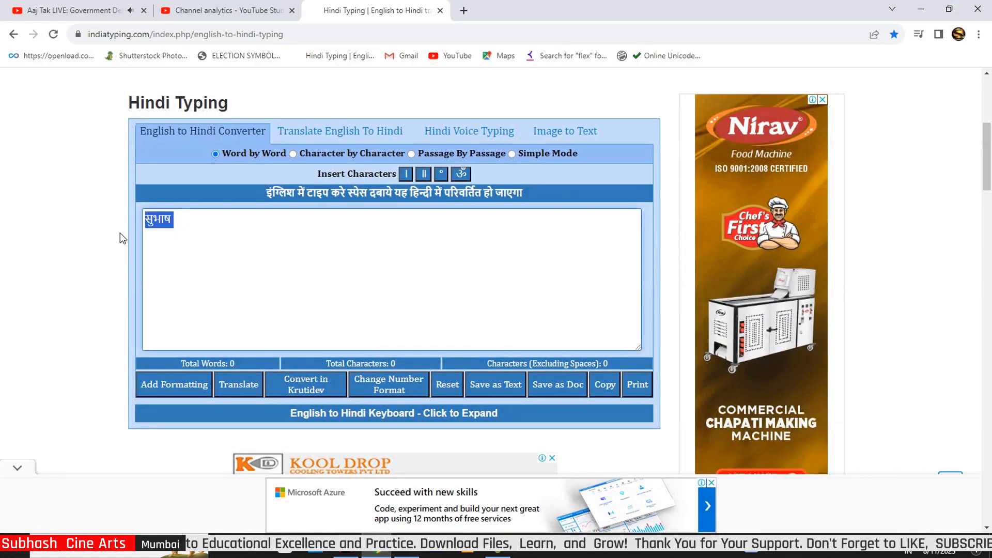
left_click(397, 554)
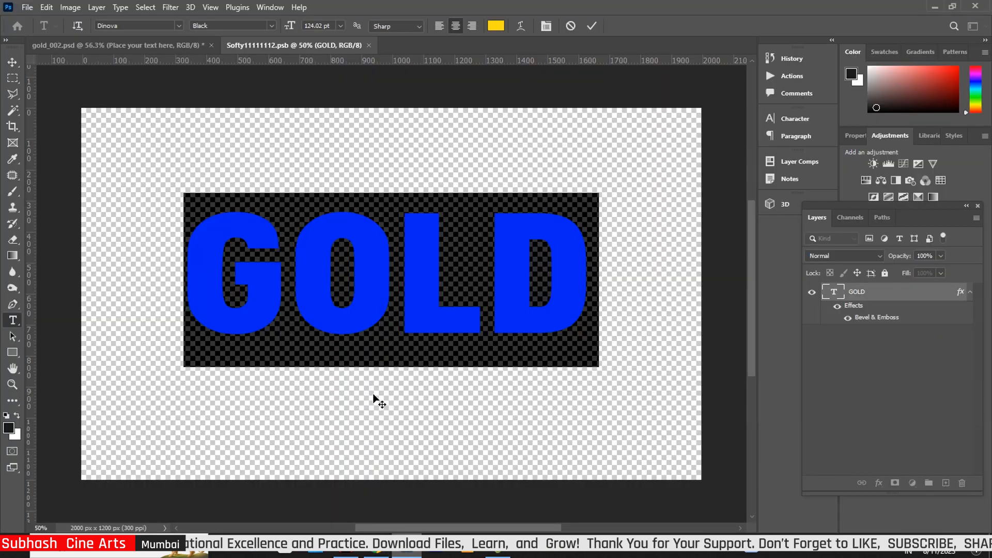
key("ctrl+v")
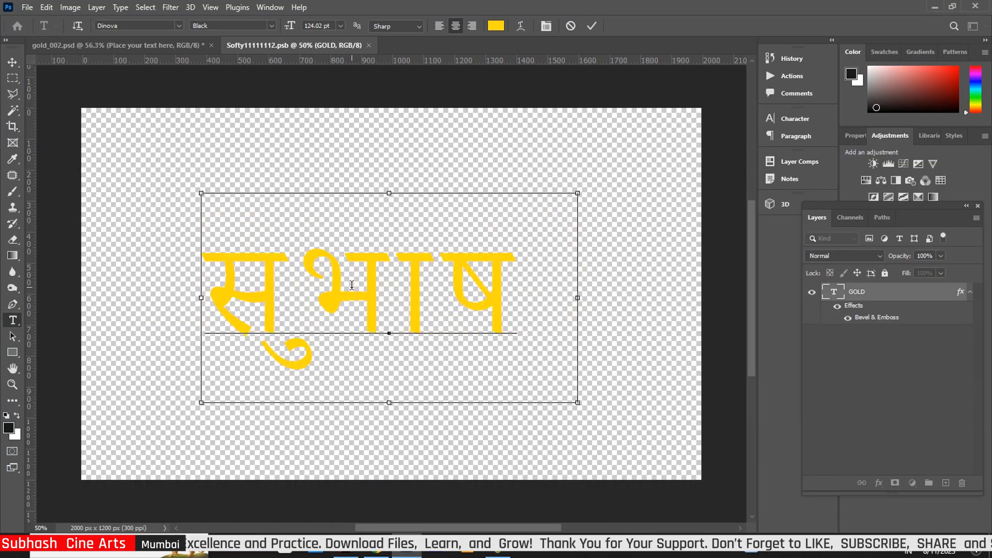
left_click(19, 61)
Step: Change the Hindi text's font to Khand Bold
left_click(15, 319)
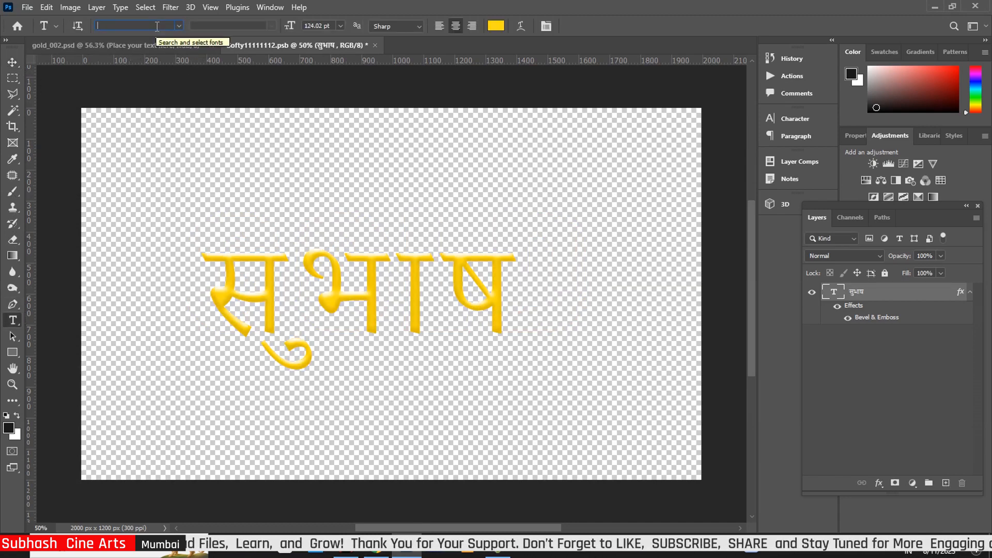
type("khand")
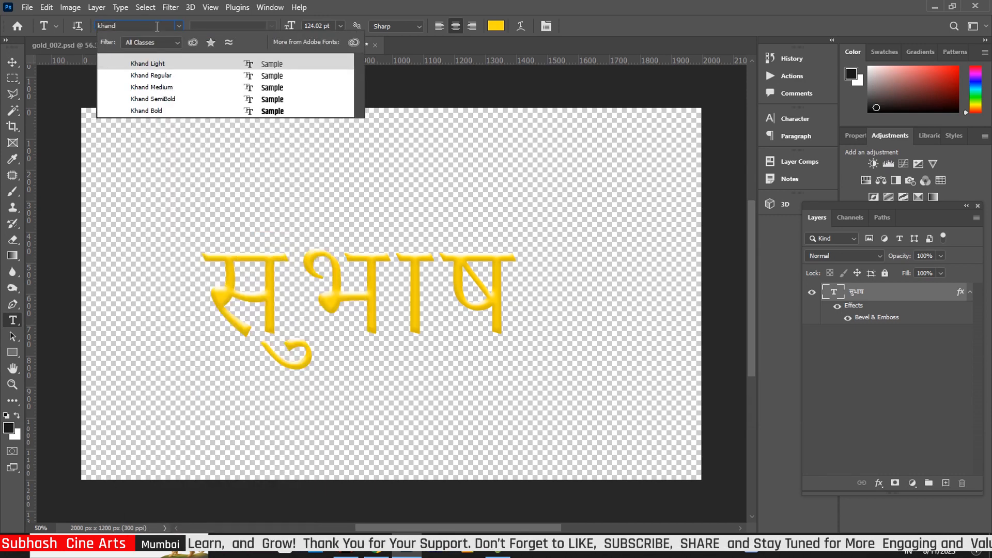
left_click(279, 111)
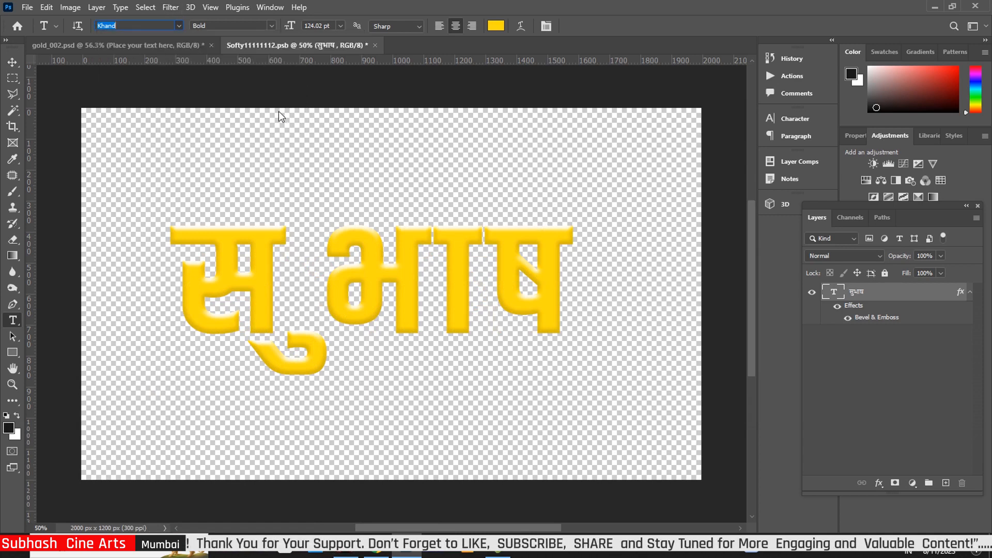
Step: Try to tighten the kerning between the Hindi name's first two letters, starting from the gap before the second letter
left_click(315, 258)
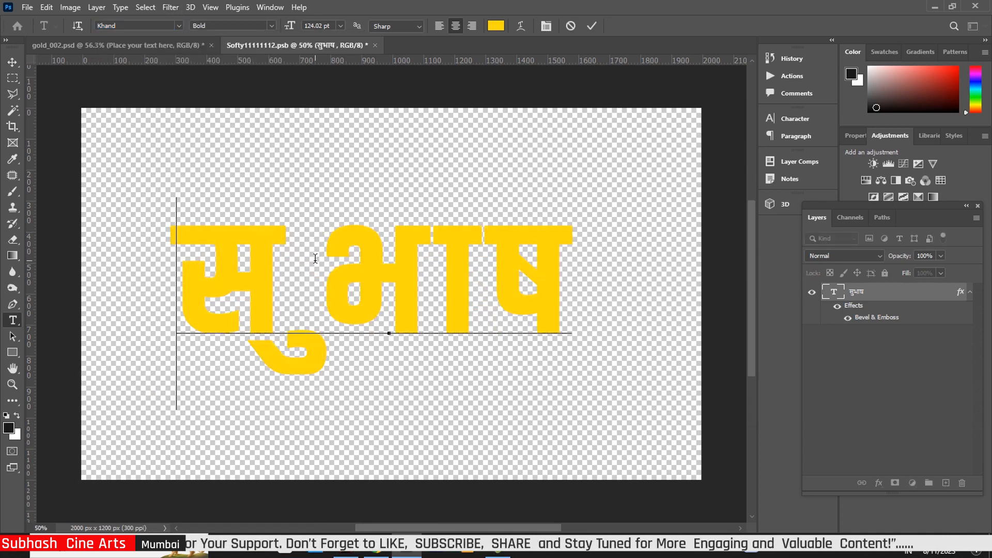
left_click(315, 258)
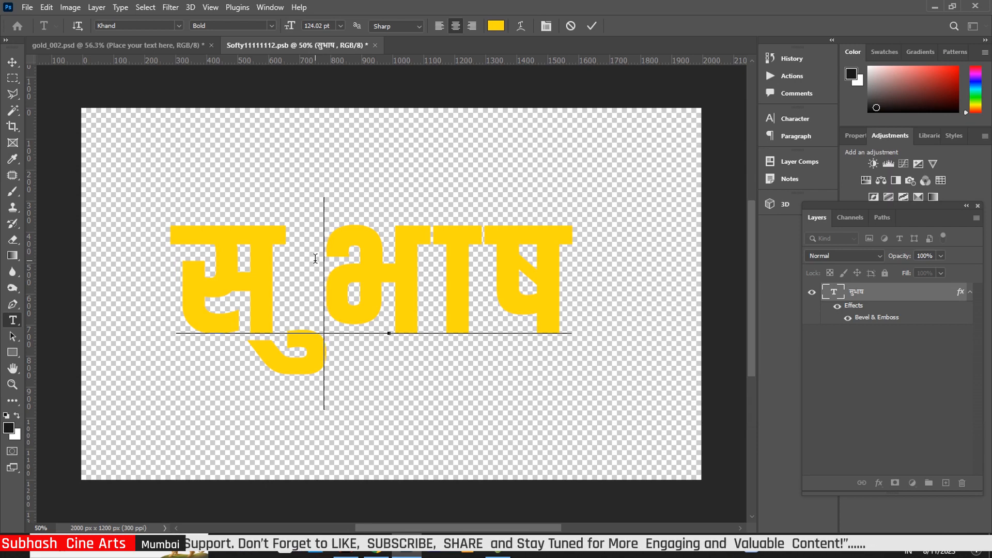
key("alt+Left")
key("alt+Left")
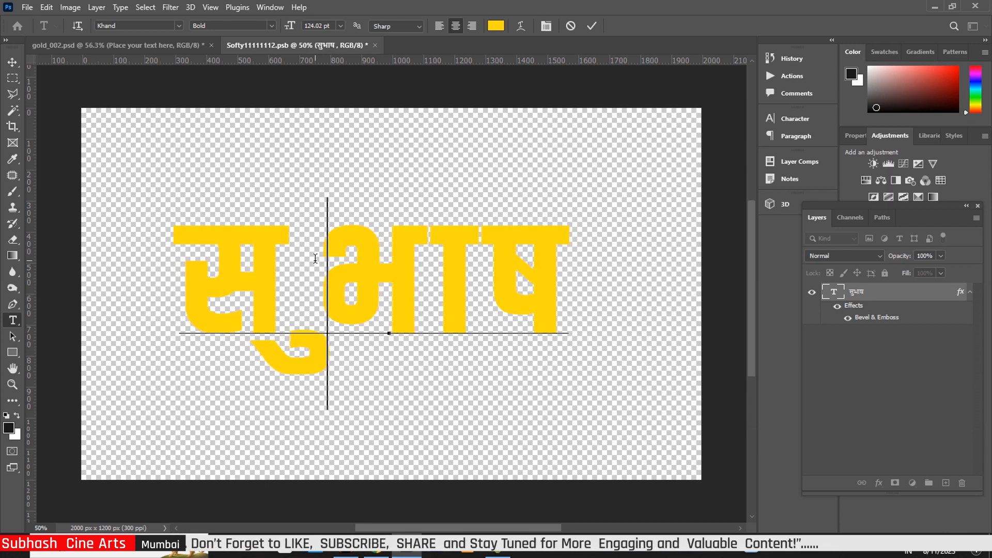
key("Home")
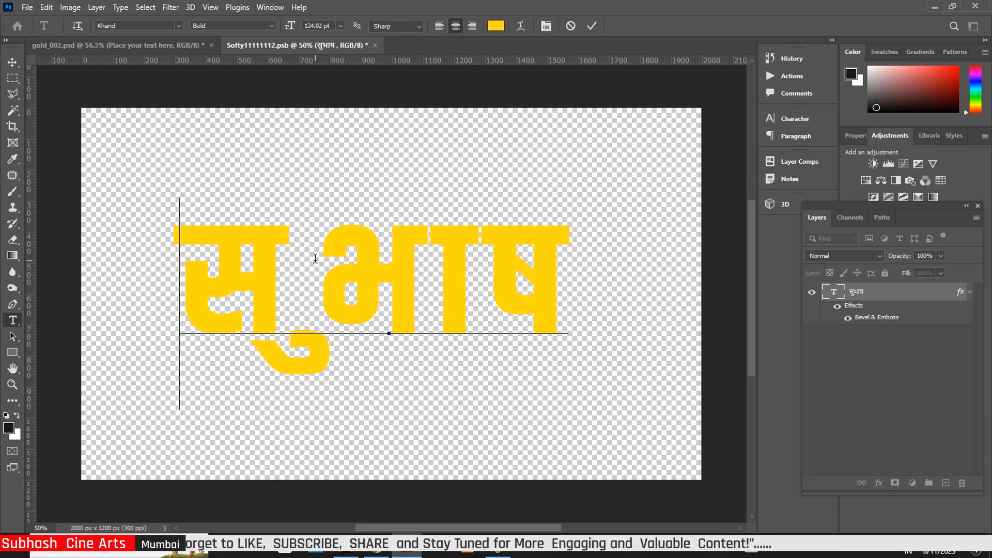
key("alt+Left")
key("alt+Left")
key("Right")
key("Right")
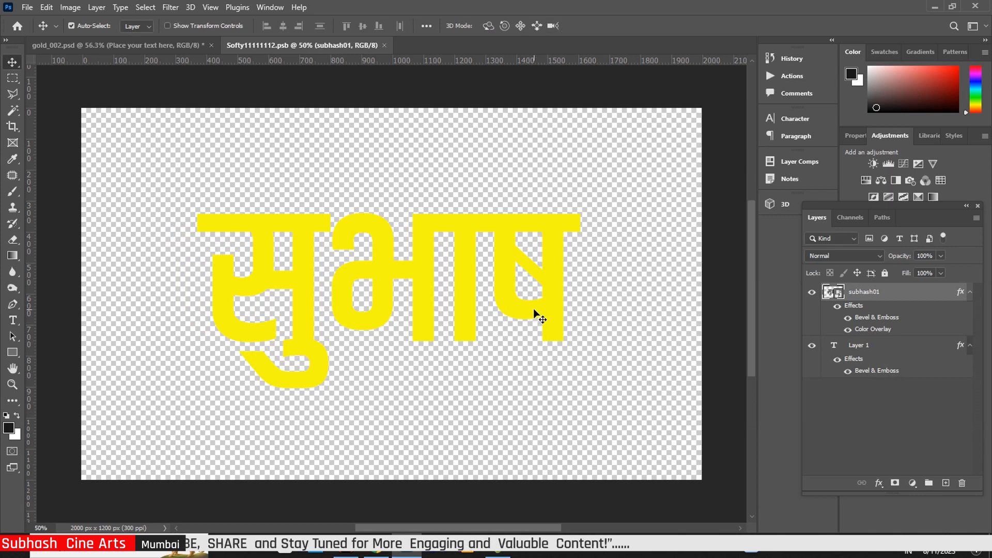
Step: Move the yellow Hindi lettering slightly down on the canvas, and close Softy11111112.psb with its changes saved to update the gold effect
mouse_move(535, 313)
left_mouse_down()
mouse_move(534, 300)
mouse_move(534, 318)
left_mouse_up()
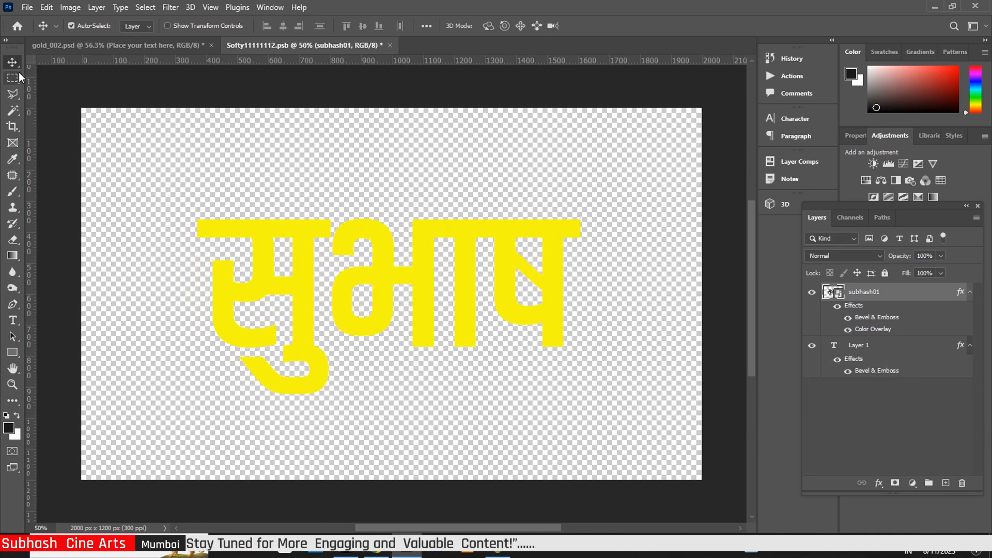
left_click(390, 45)
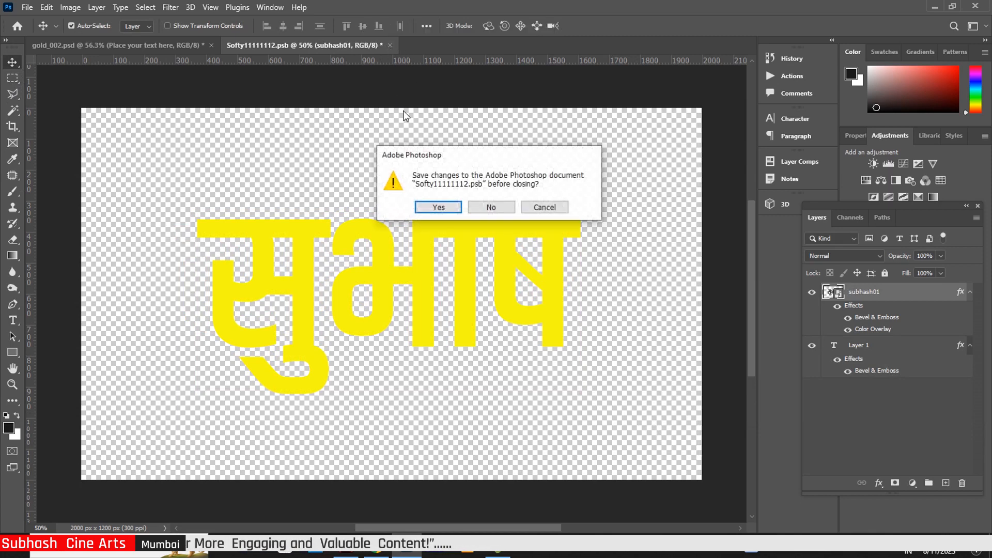
left_click(447, 209)
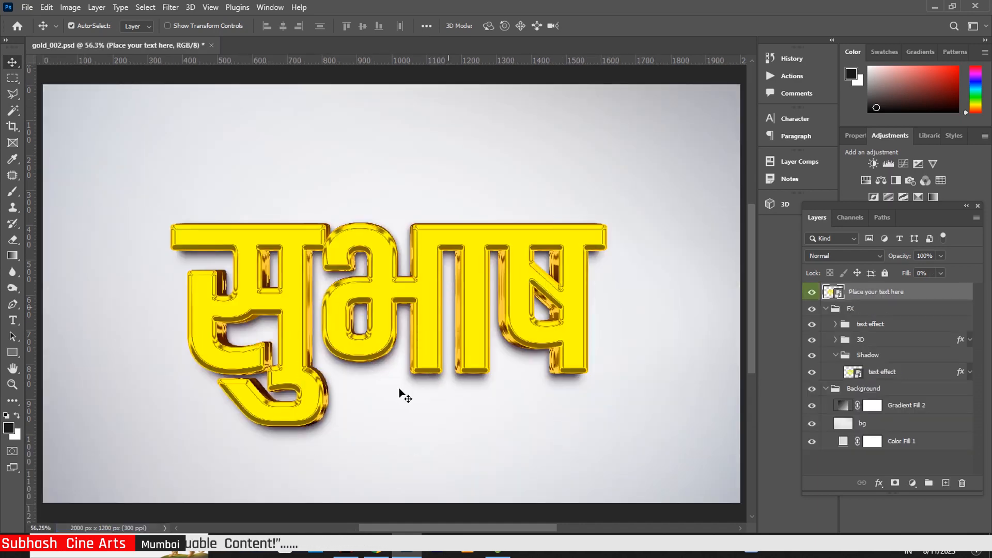
key("ctrl")
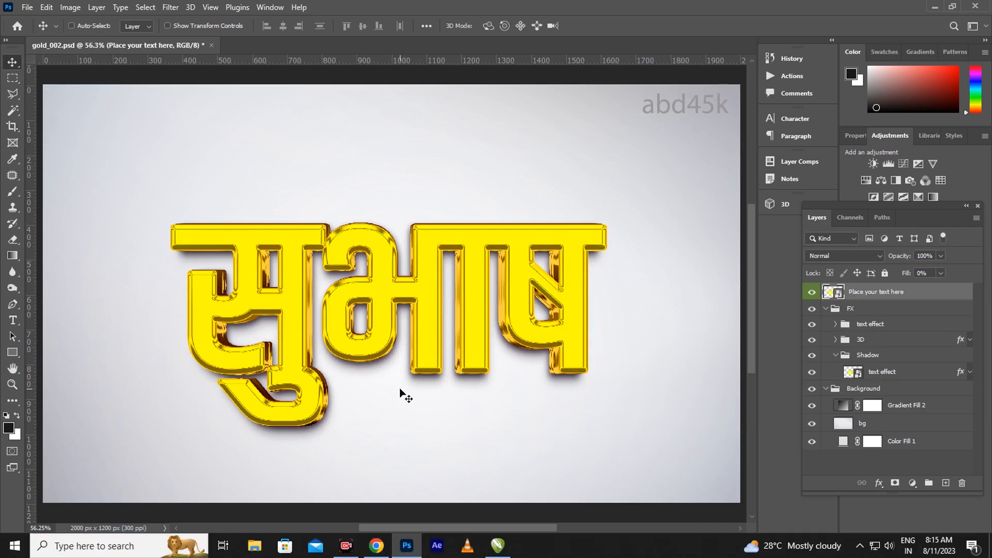